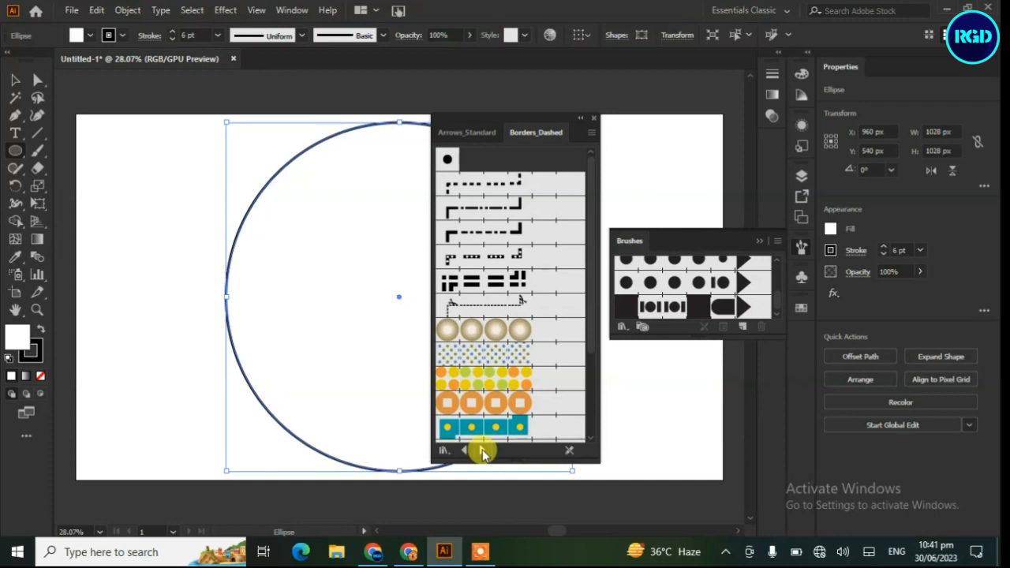
Try the blue-and-green dotted brush from the Borders_Dashed library on the circle
scroll(547, 362, down, 5)
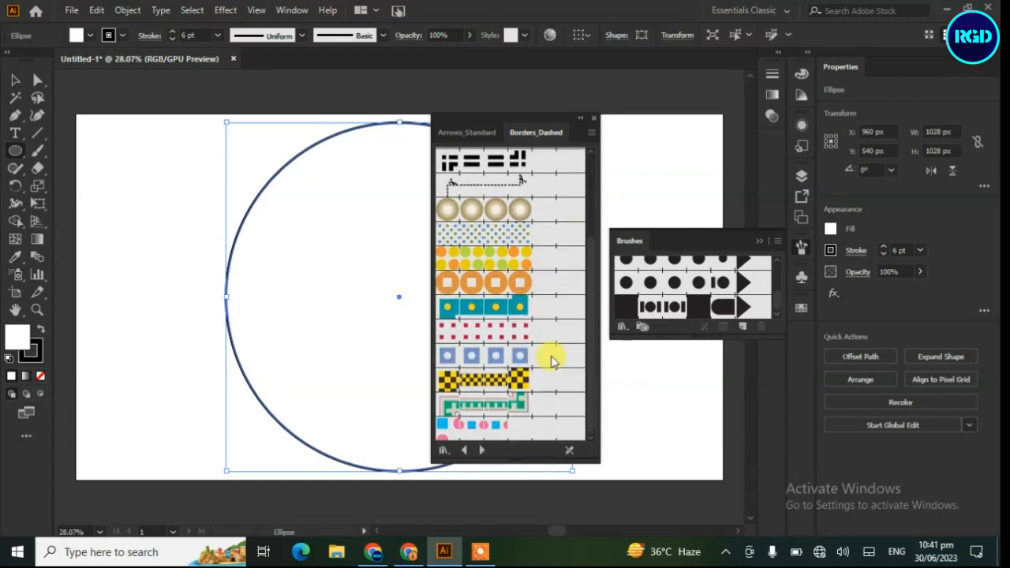
scroll(551, 360, up, 2)
click(502, 279)
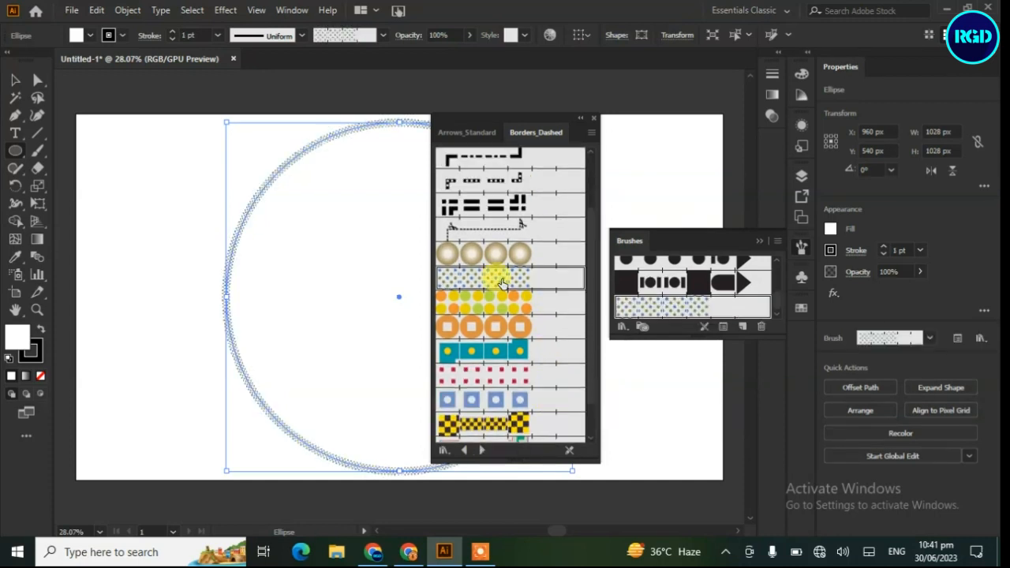
Try thinner and thicker stroke weights up to 4 pt on the dotted circle, then return it to 1 pt
click(883, 254)
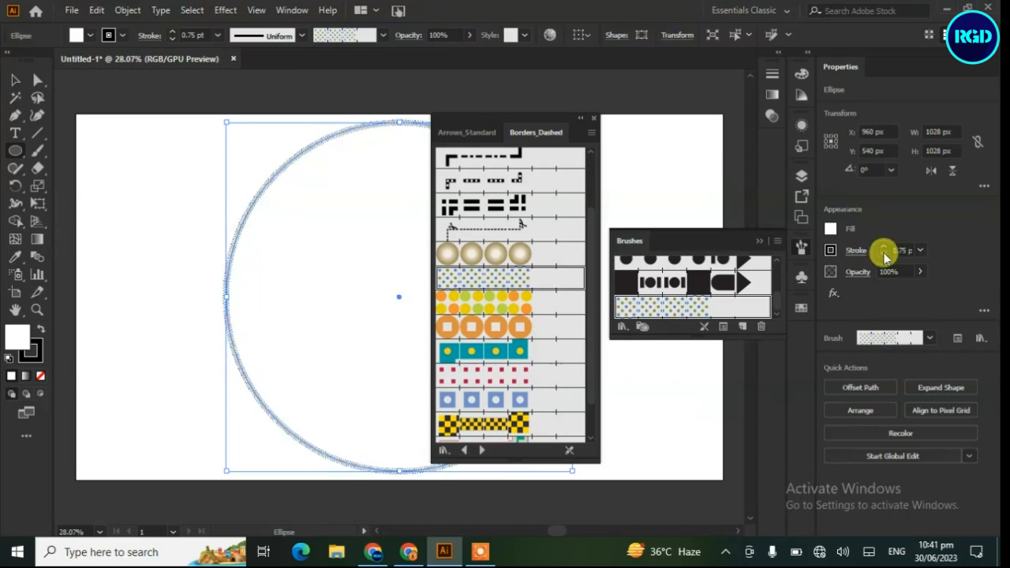
click(883, 254)
click(885, 249)
click(885, 248)
click(884, 248)
click(884, 249)
click(884, 249)
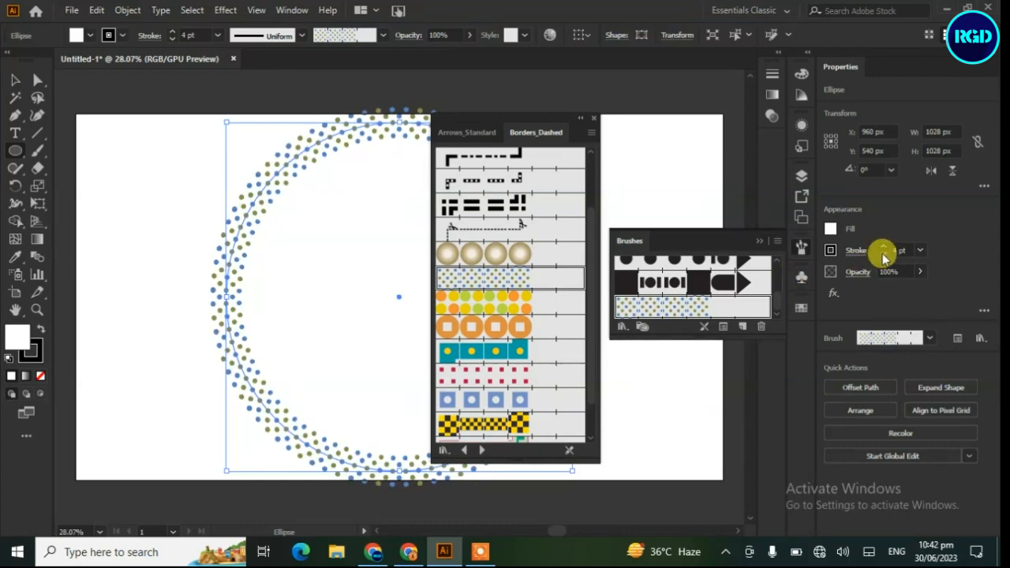
click(884, 253)
click(884, 253)
click(884, 253)
Apply the black scrollwork brush from the Borders_Decorative library to the circle with a 2 pt stroke, and close the brush panels
scroll(573, 295, down, 1)
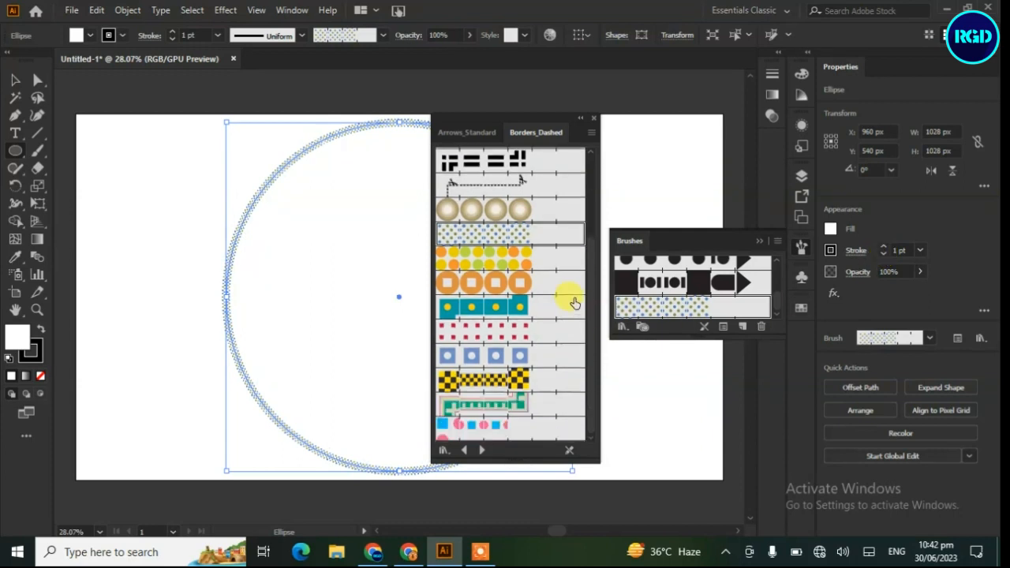
click(483, 451)
scroll(557, 292, down, 3)
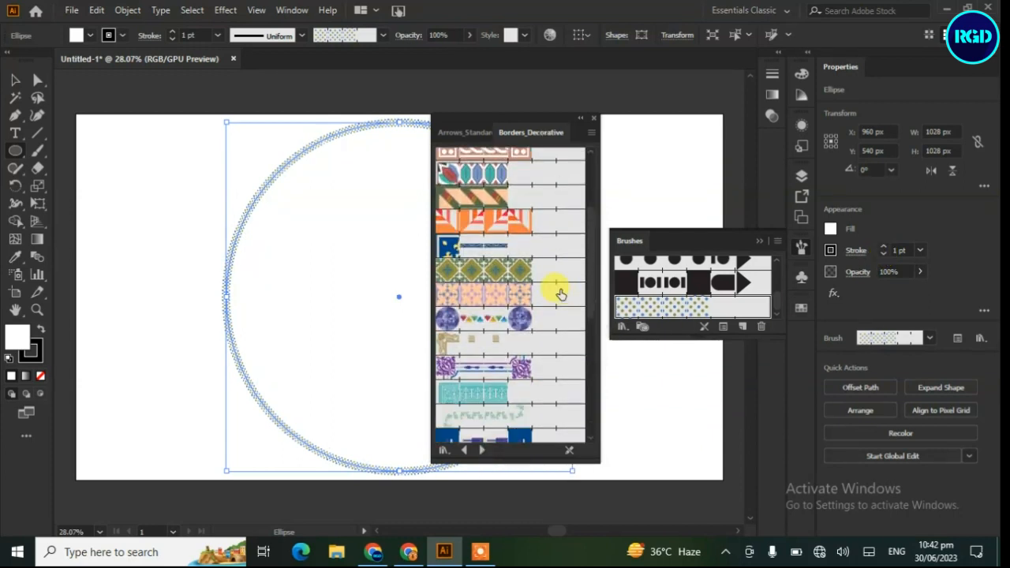
scroll(559, 294, down, 3)
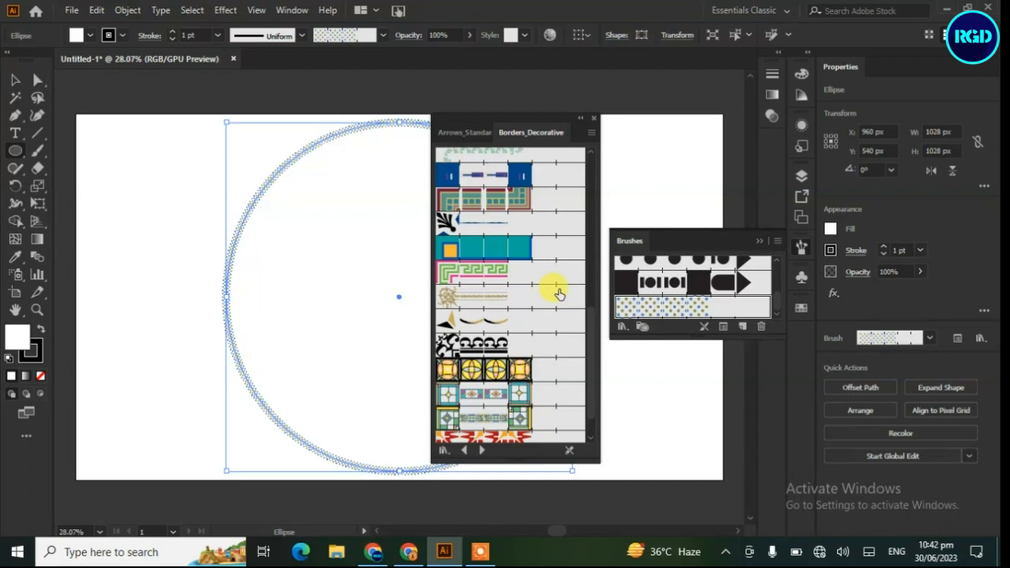
scroll(559, 294, down, 1)
click(494, 284)
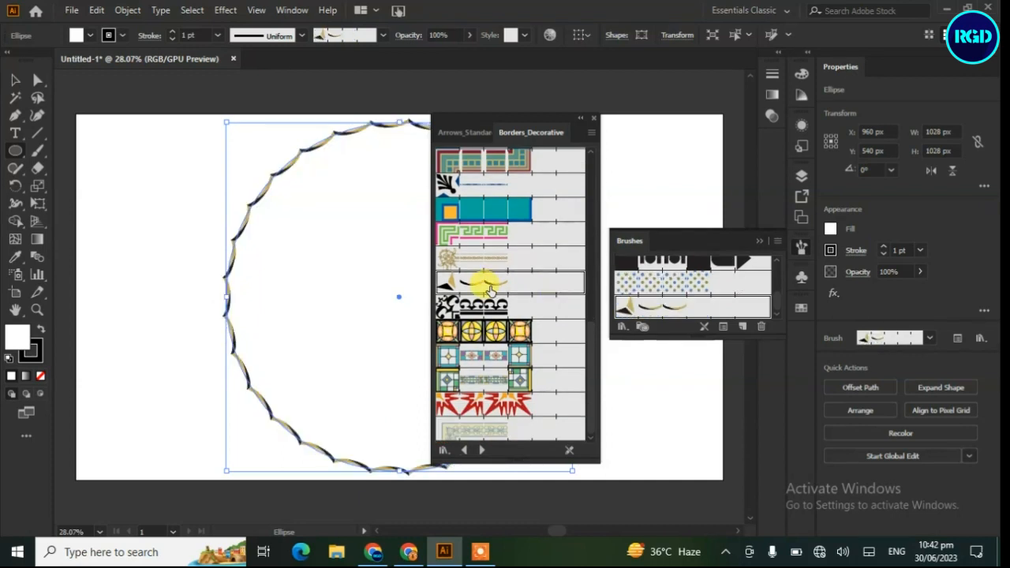
click(501, 306)
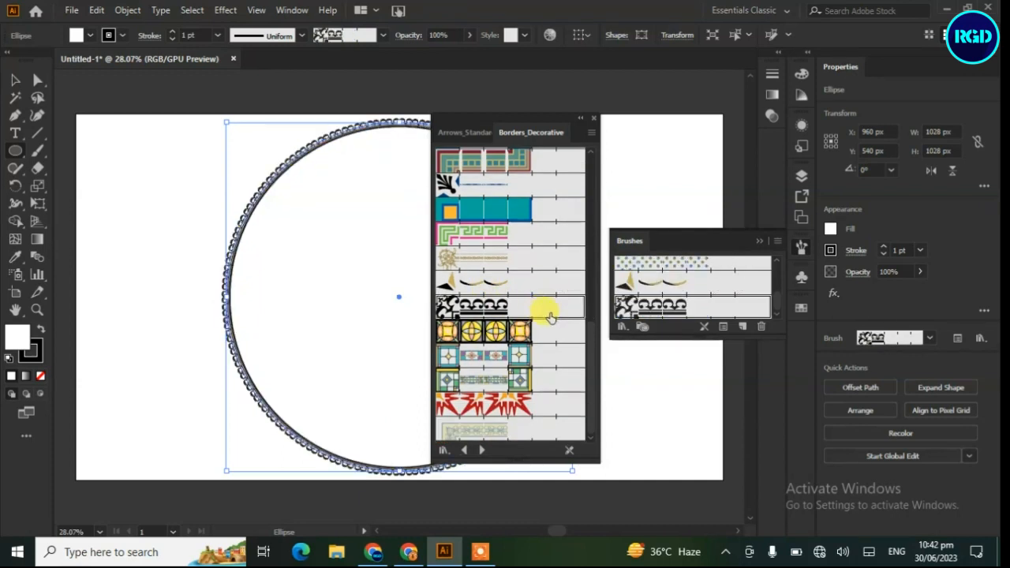
click(884, 246)
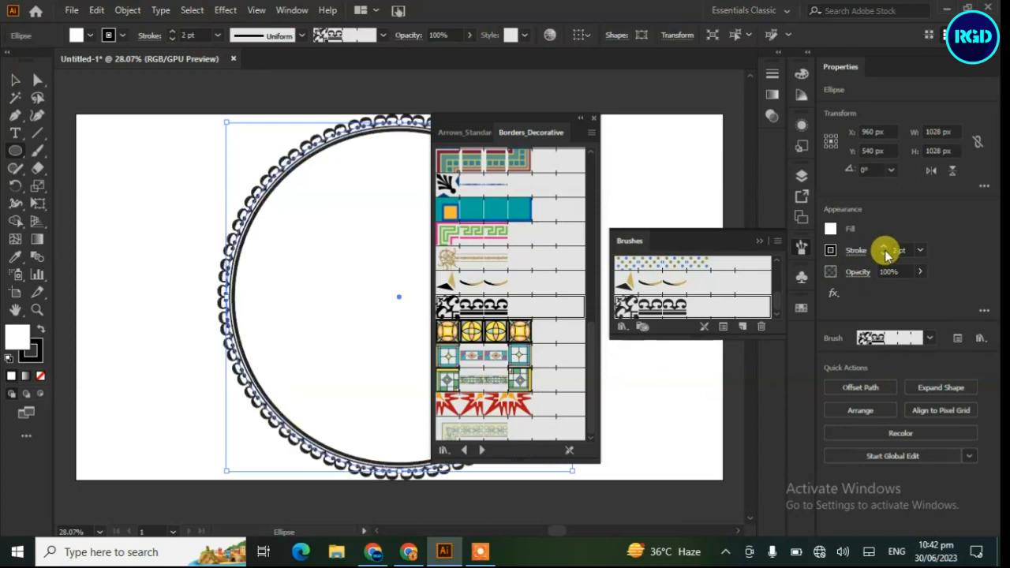
click(760, 243)
click(579, 120)
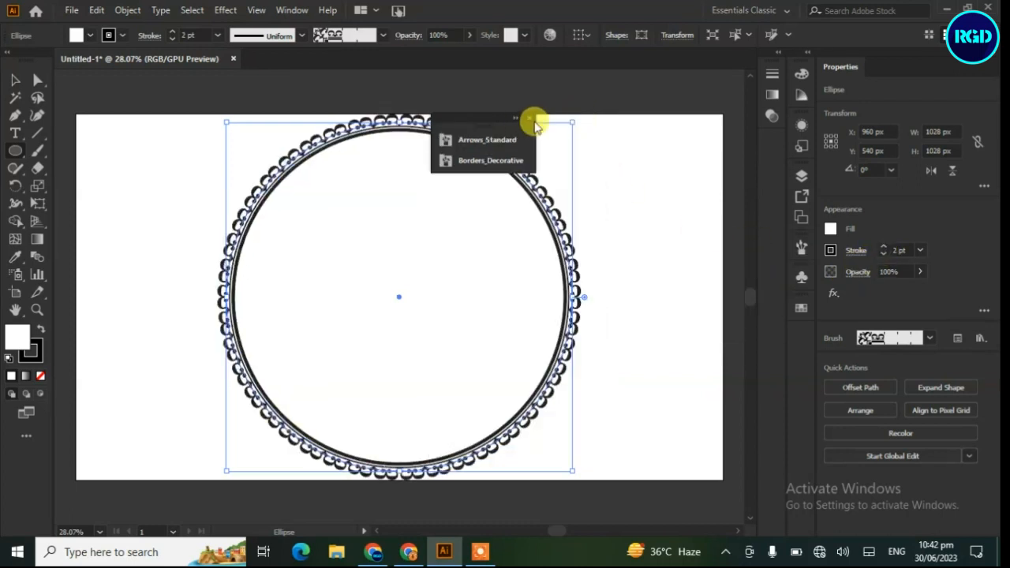
click(532, 118)
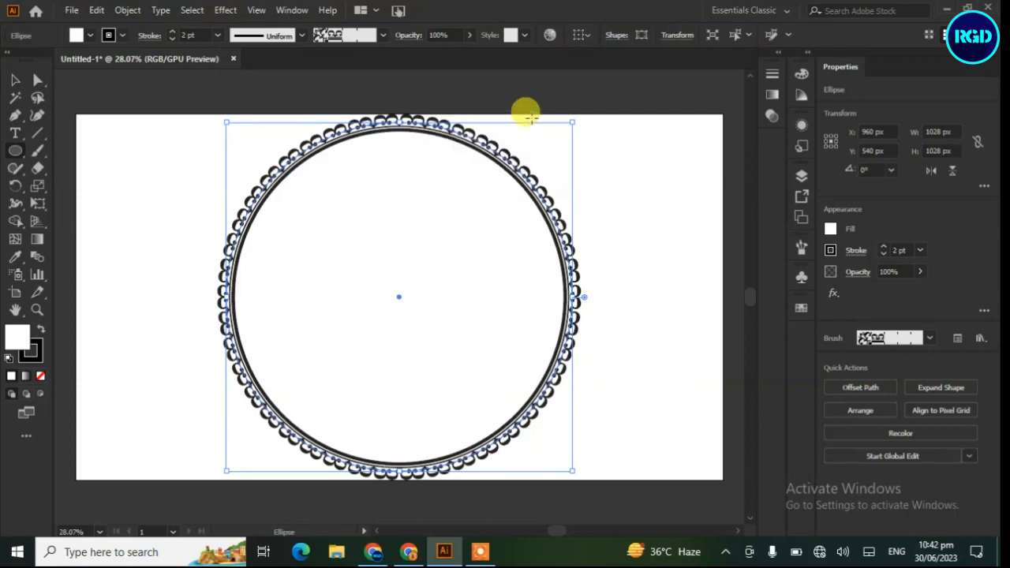
Offset the scrollwork circle's path by -156 px to create a smaller concentric circle
click(874, 388)
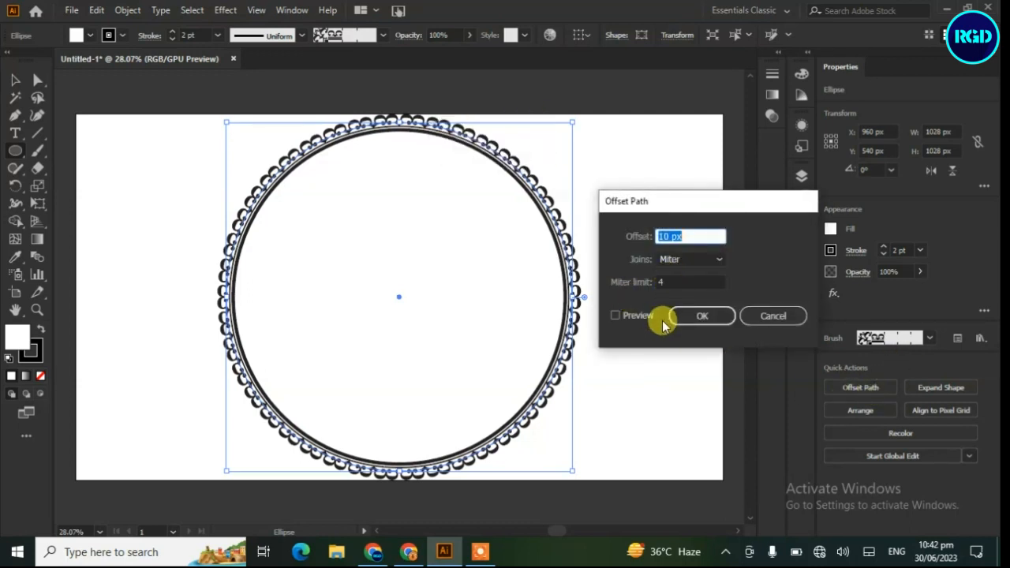
click(616, 316)
scroll(687, 237, down, 20)
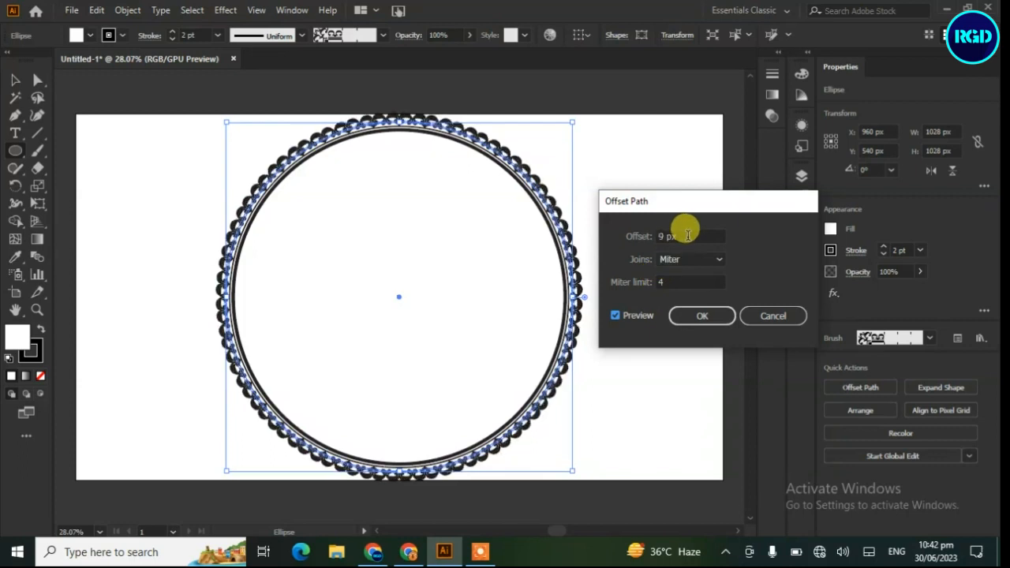
scroll(686, 237, down, 20)
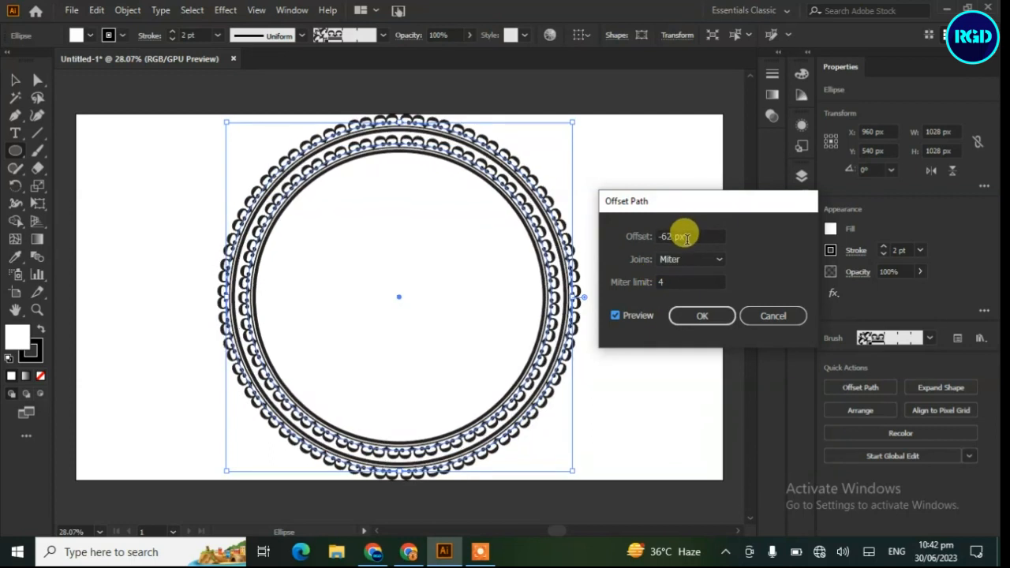
scroll(686, 236, down, 20)
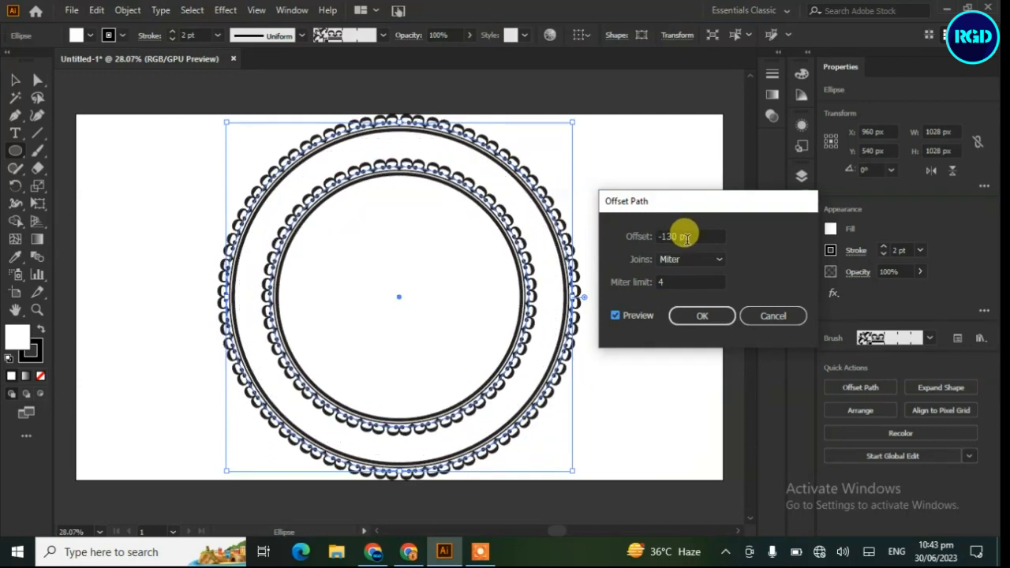
scroll(687, 238, up, 1)
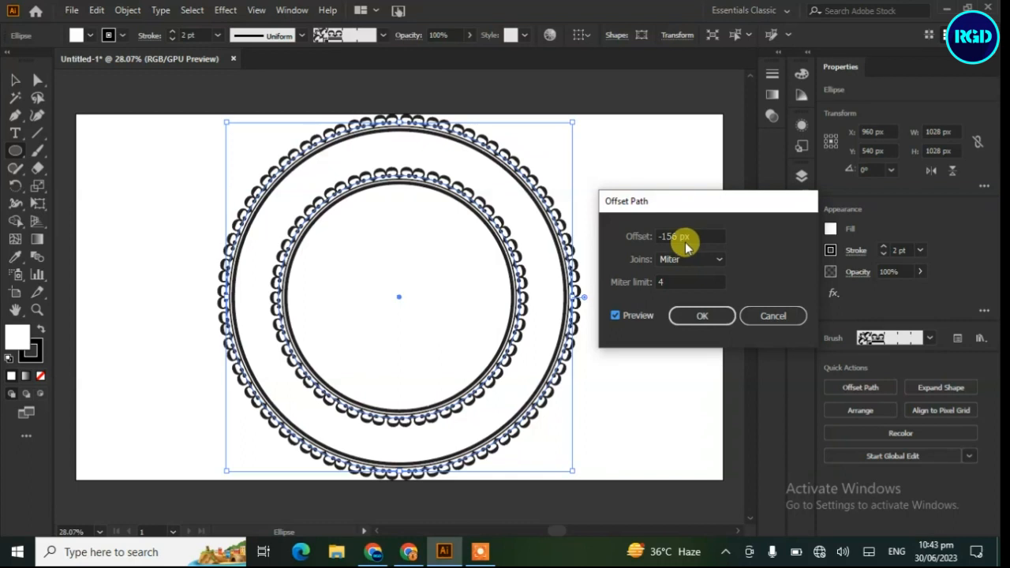
click(687, 315)
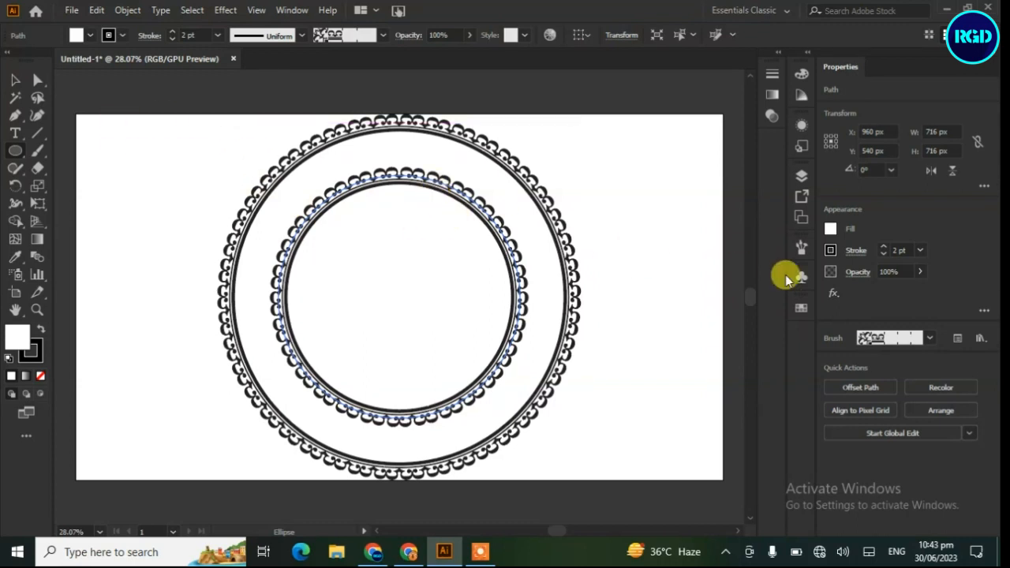
Give the inner circle the 10 pt. Round brush, close the brush panel and deselect the circle
click(803, 250)
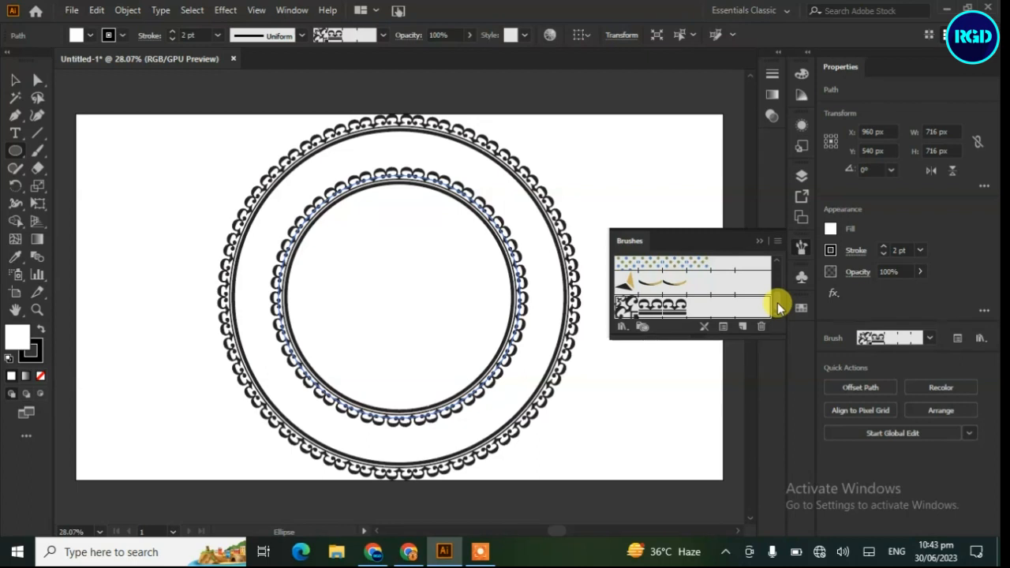
drag(774, 305, 771, 266)
click(722, 269)
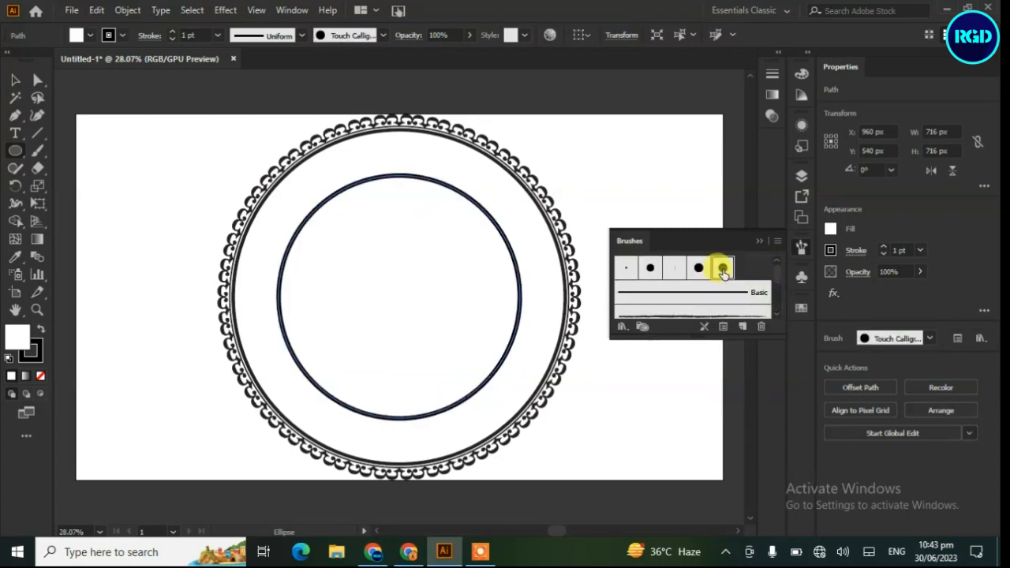
click(648, 269)
click(625, 268)
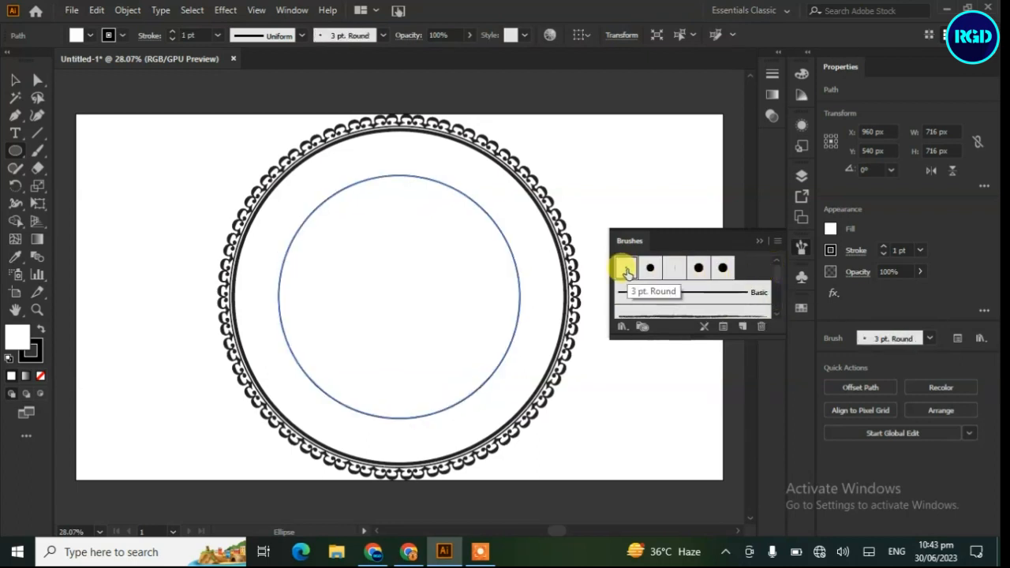
click(650, 269)
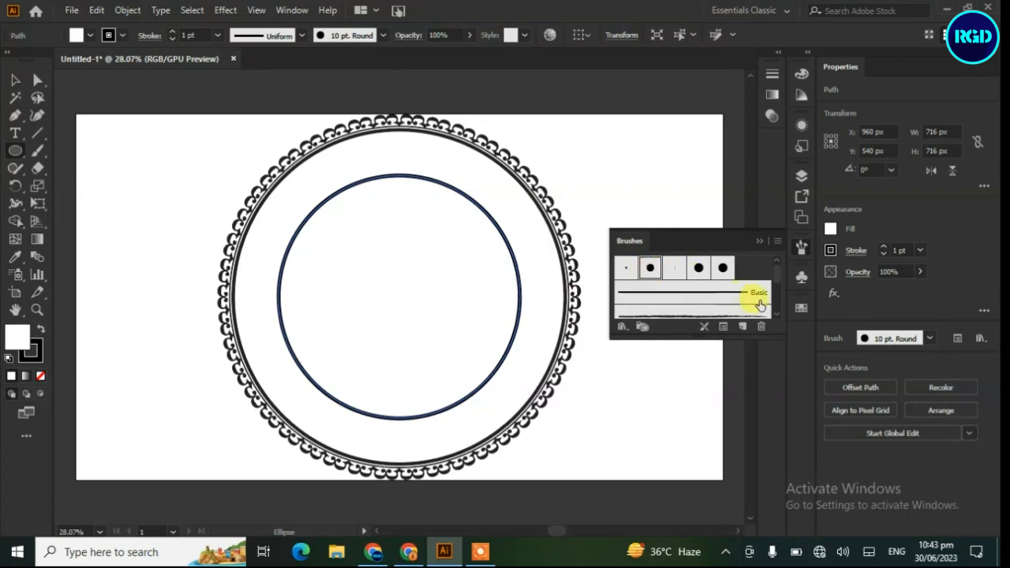
click(760, 242)
click(15, 80)
click(161, 267)
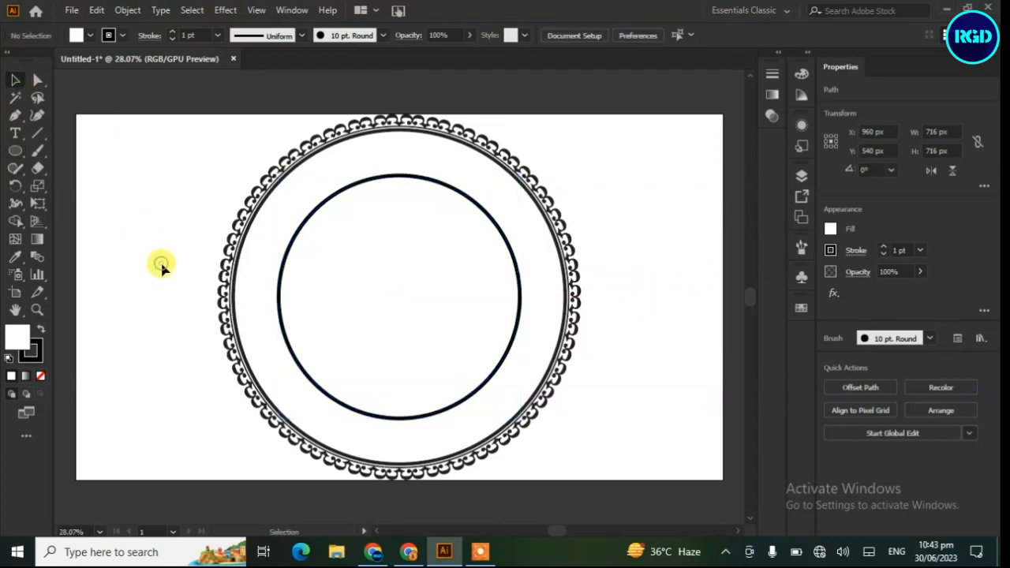
Offset the plain inner circle's path by -37 px to add a third concentric circle
click(425, 182)
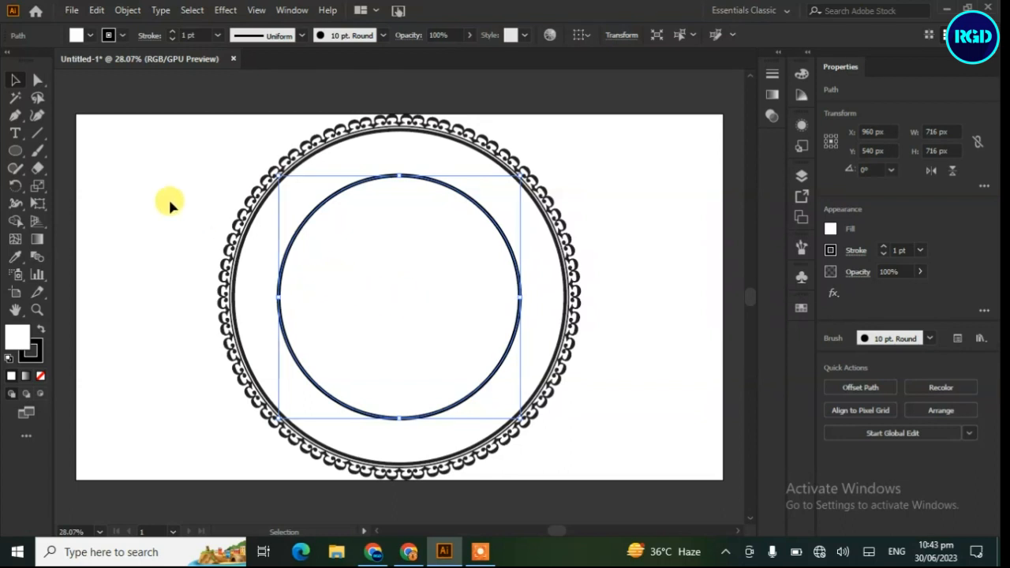
click(859, 387)
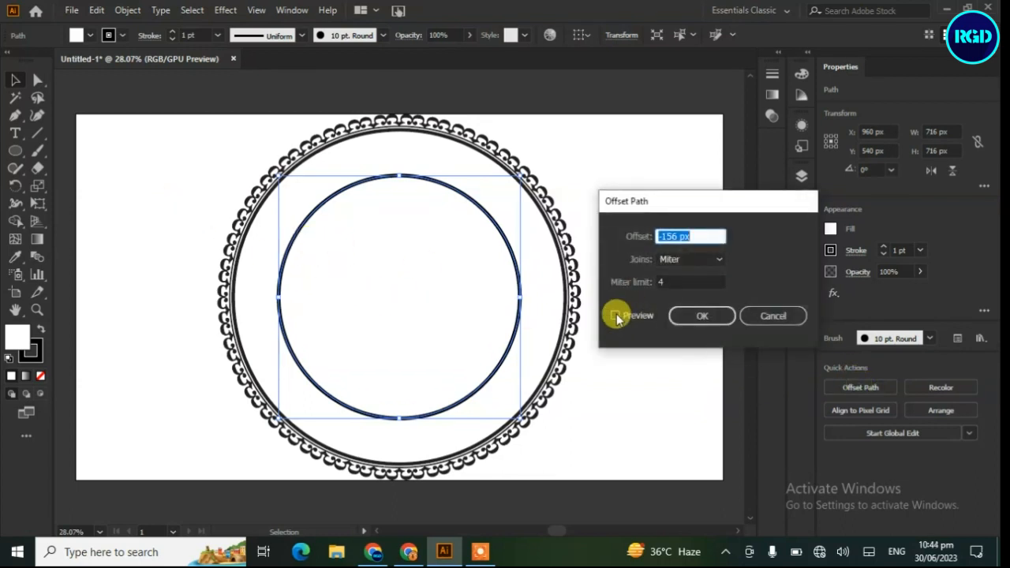
click(615, 316)
scroll(711, 234, up, 20)
scroll(711, 234, up, 20)
scroll(704, 233, up, 17)
click(702, 316)
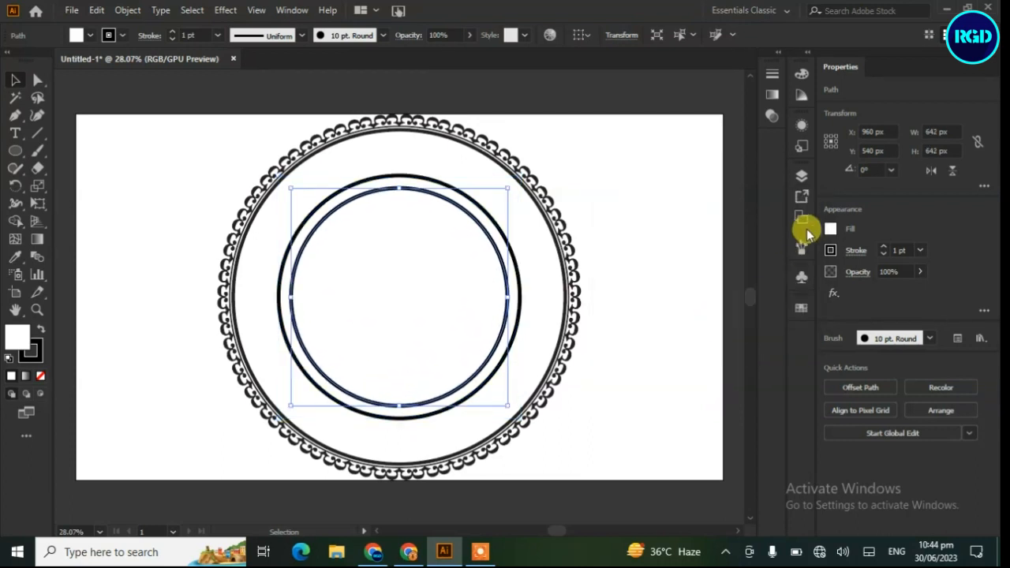
Open the Artistic_Calligraphic brush library and enlarge its panel for browsing
click(802, 247)
click(622, 326)
mouse_move(660, 381)
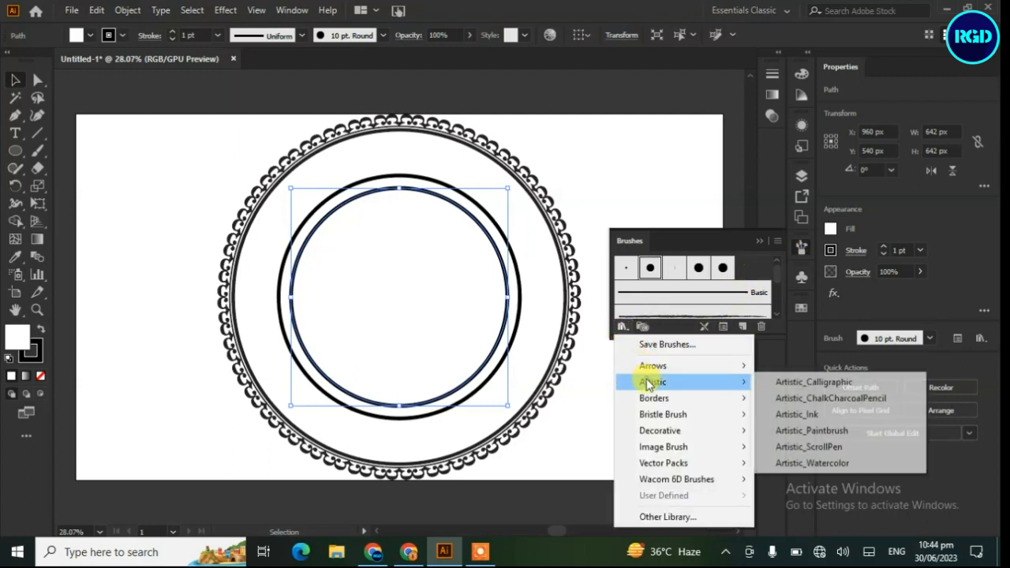
click(783, 381)
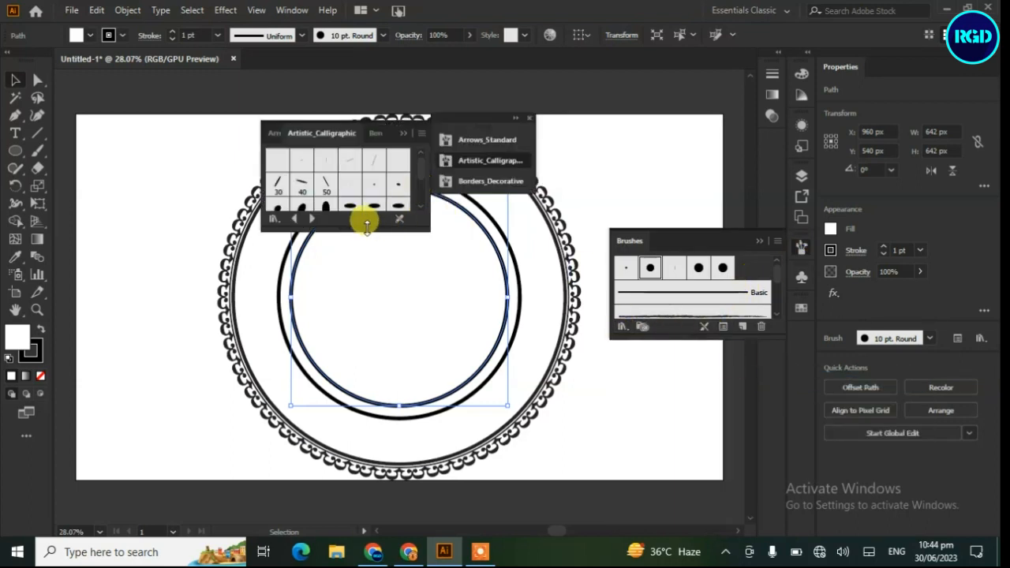
drag(363, 228, 350, 452)
Apply the blue folded-ribbon brush from the Borders_Decorative library to the innermost circle and close the library panels
click(312, 441)
click(312, 441)
click(312, 441)
click(311, 441)
click(312, 441)
click(312, 441)
click(311, 441)
scroll(401, 281, down, 5)
scroll(401, 281, up, 6)
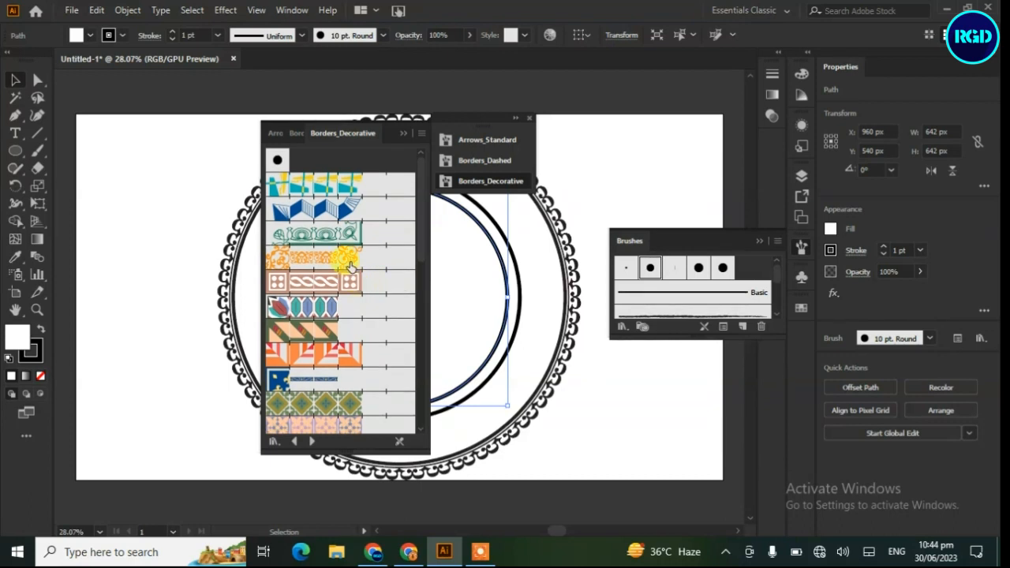
click(334, 209)
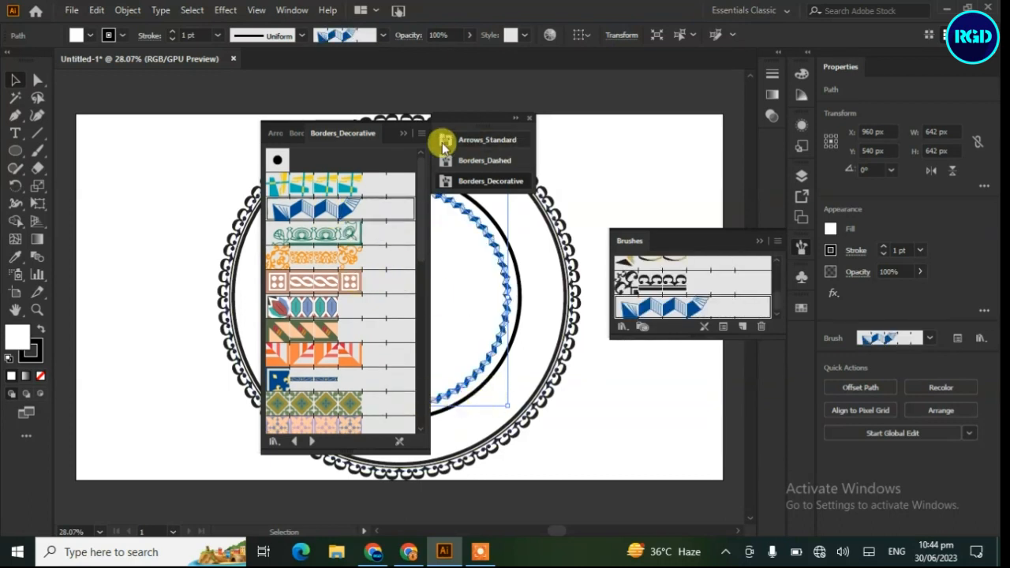
click(406, 135)
click(527, 117)
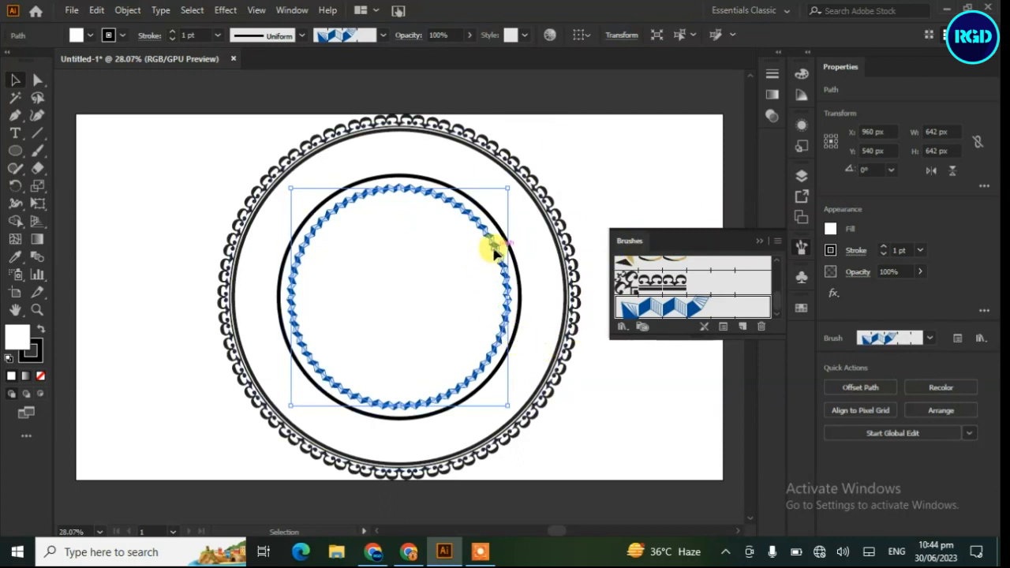
Set the innermost circle's stroke to 2 pt and remove the fill from all three circles
click(885, 247)
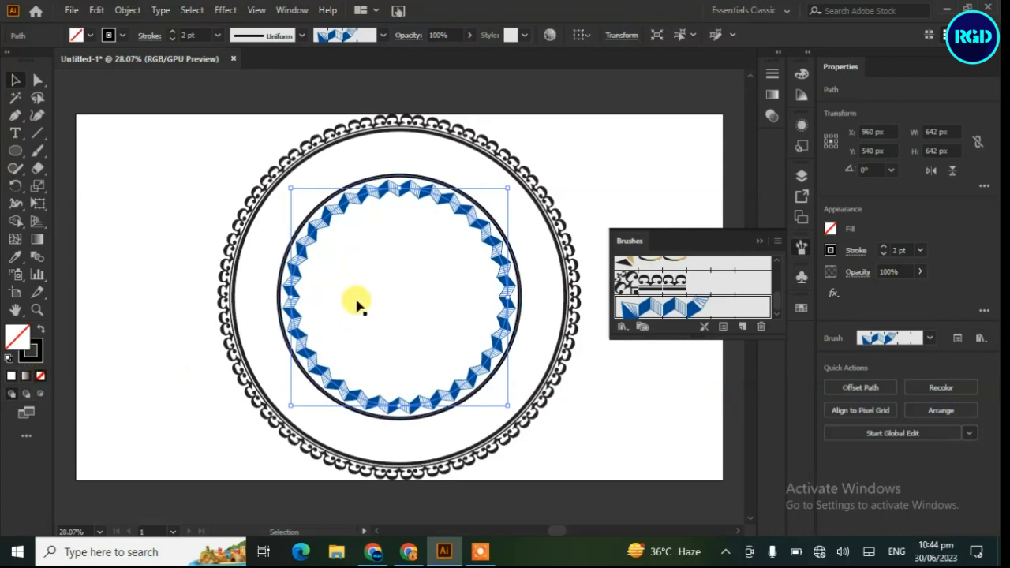
click(165, 274)
click(279, 303)
click(40, 375)
click(231, 306)
click(40, 376)
click(150, 309)
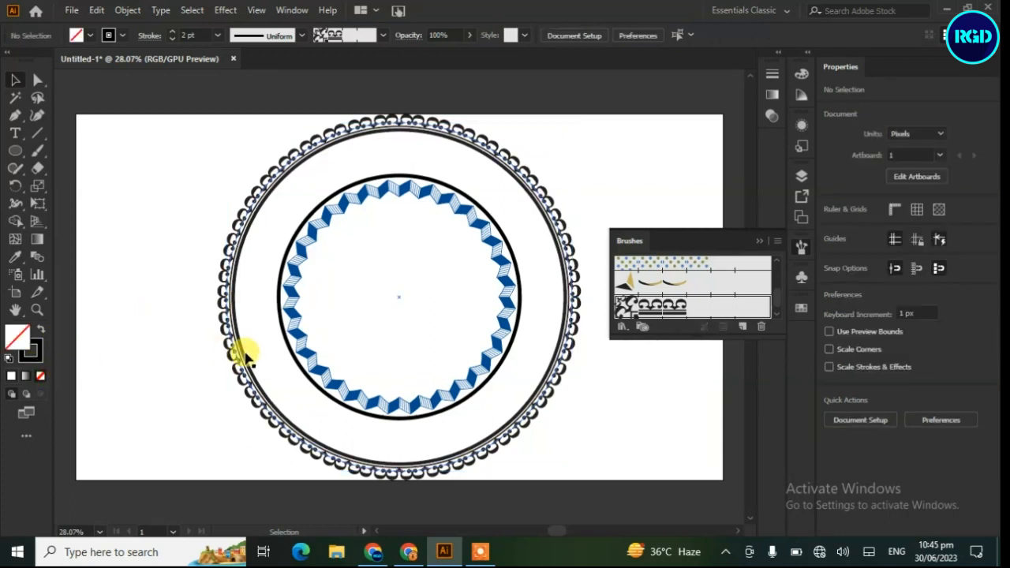
Offset the path of the plain black circle around the blue ribbon by -81 px to add a smaller concentric circle
click(339, 199)
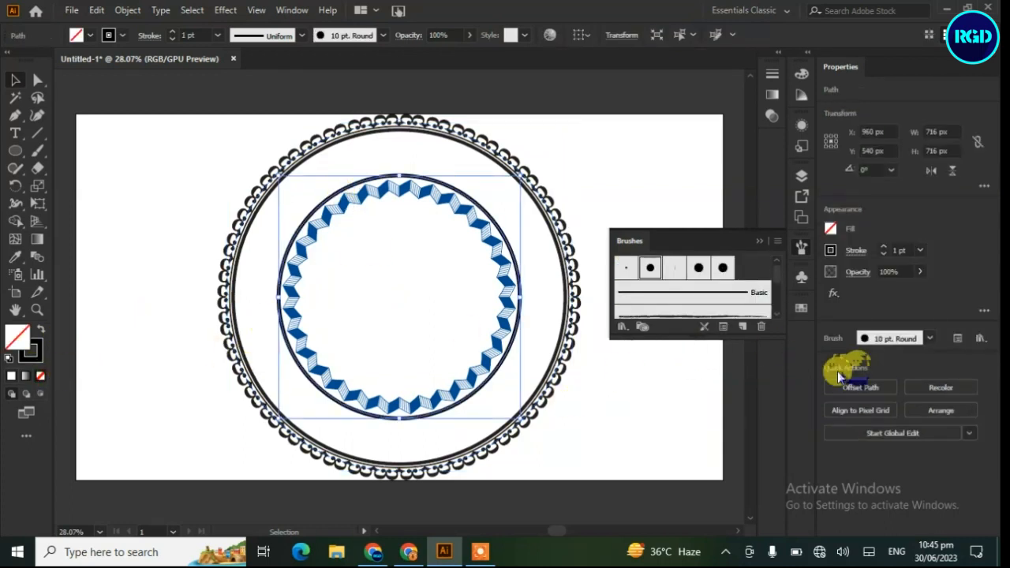
click(864, 387)
click(615, 315)
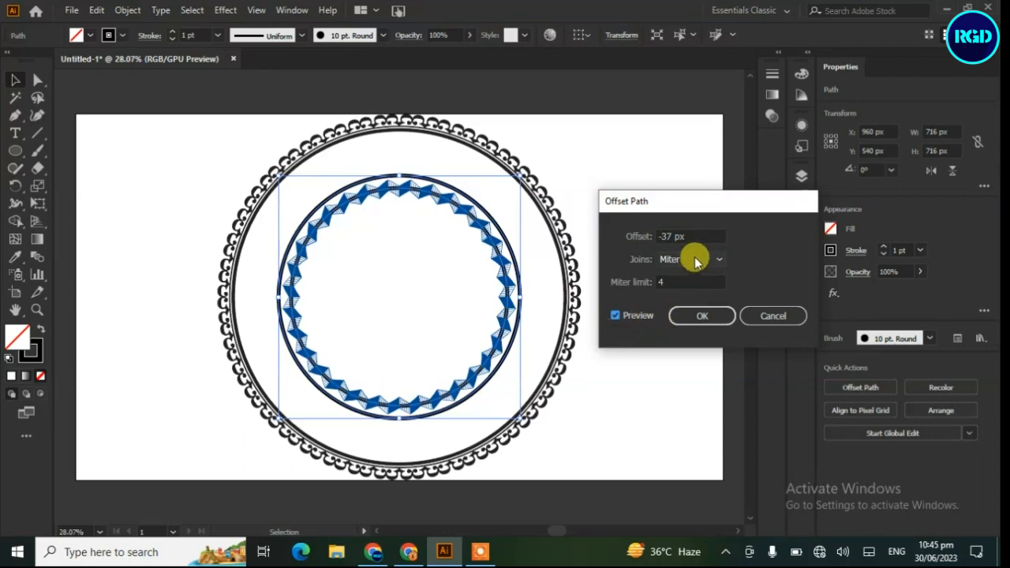
scroll(697, 236, down, 20)
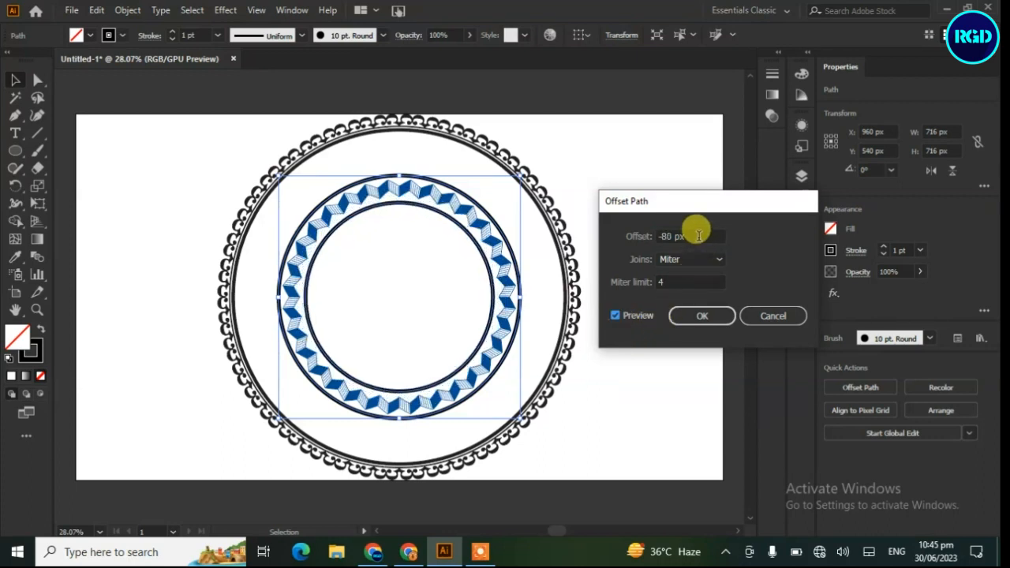
scroll(697, 236, down, 1)
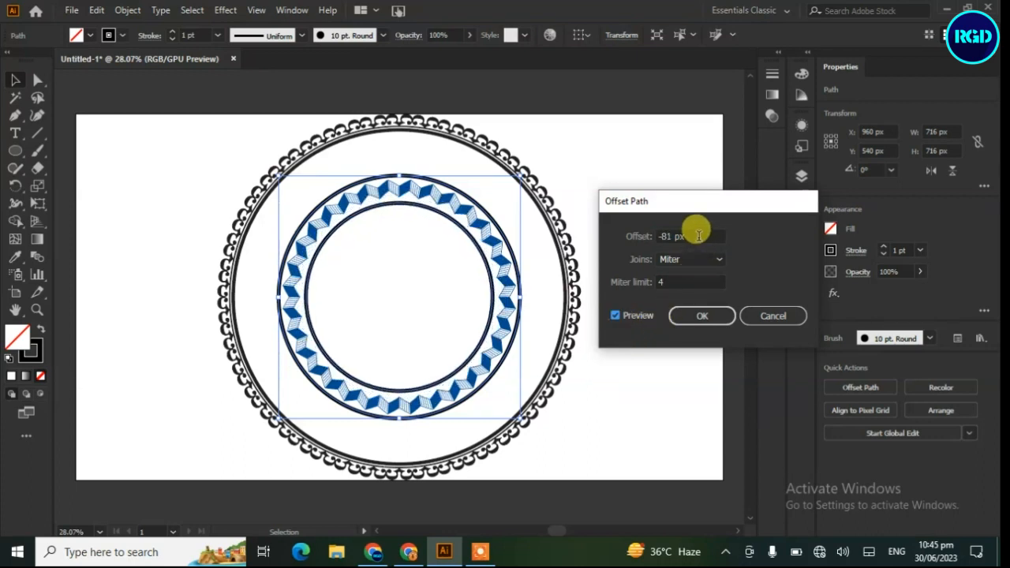
click(702, 315)
click(401, 286)
click(325, 245)
click(639, 408)
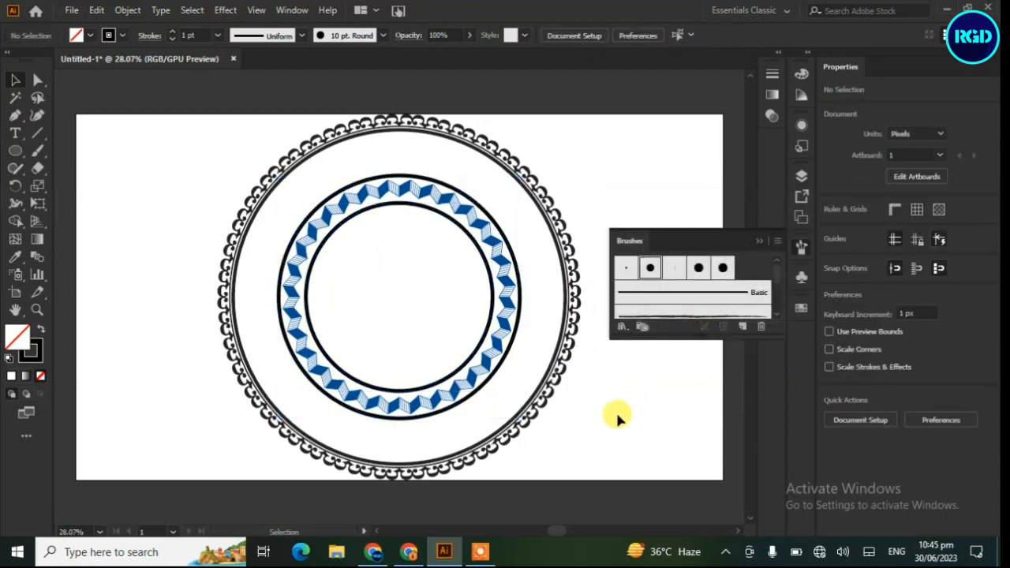
Offset the innermost circle's path by -25 px and swap the new circle's fill and stroke so it has a solid black fill
click(345, 230)
click(860, 385)
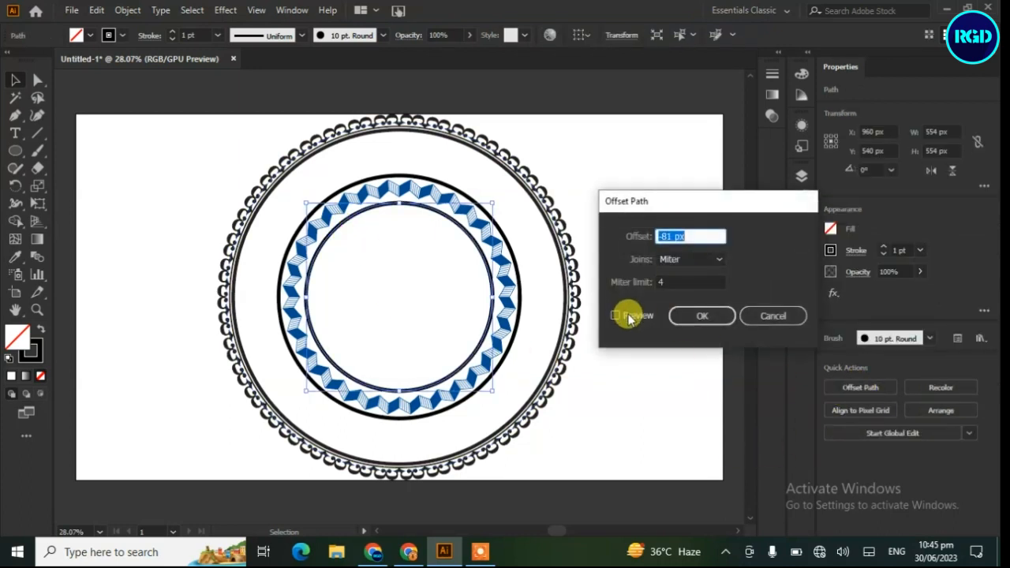
click(617, 315)
scroll(685, 235, up, 19)
scroll(692, 236, up, 20)
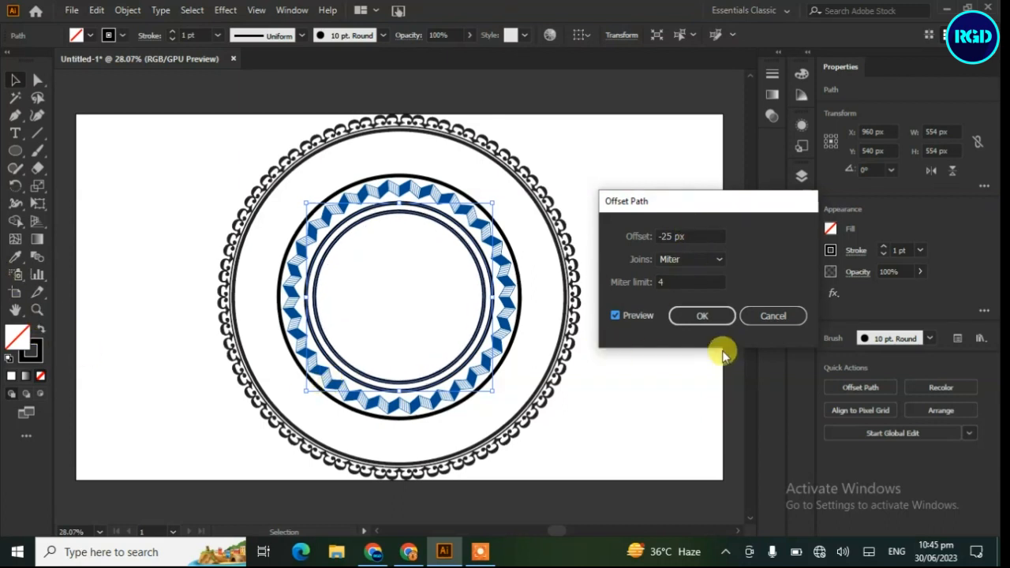
click(702, 317)
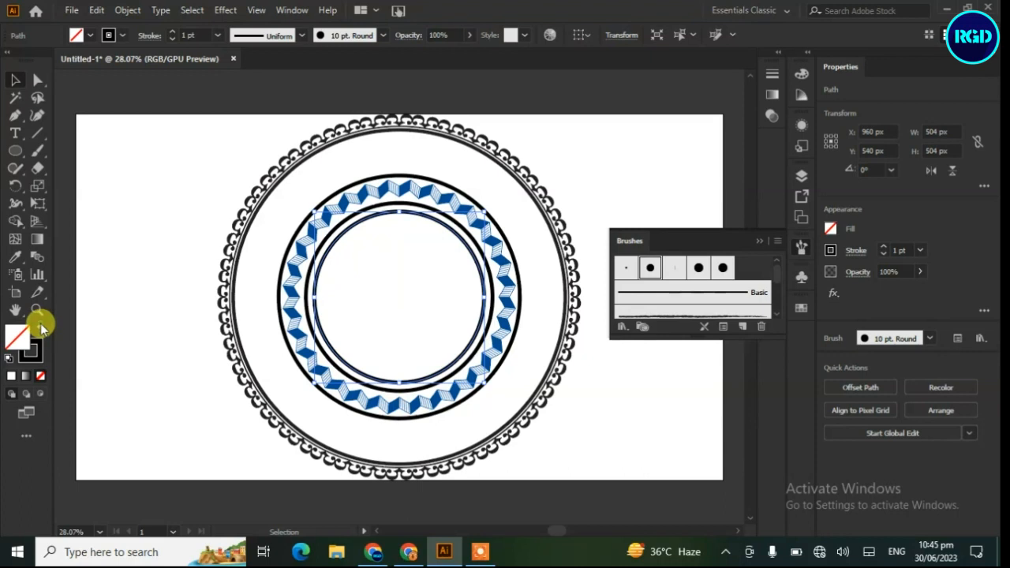
click(38, 329)
click(87, 329)
Expand the appearance of the blue ribbon circle and of the plain black circle around it
click(292, 280)
click(128, 10)
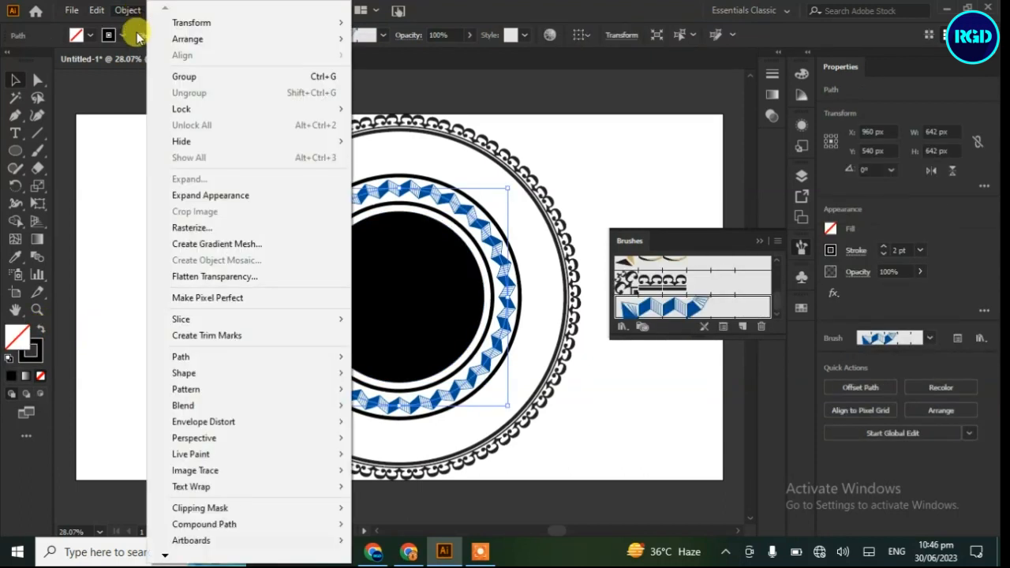
click(203, 194)
click(190, 228)
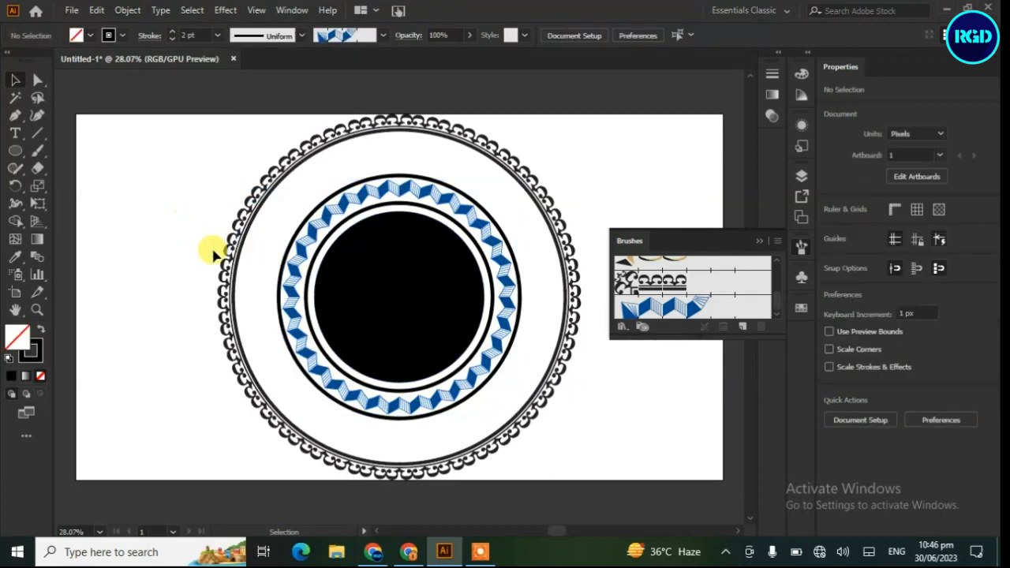
click(277, 273)
click(126, 11)
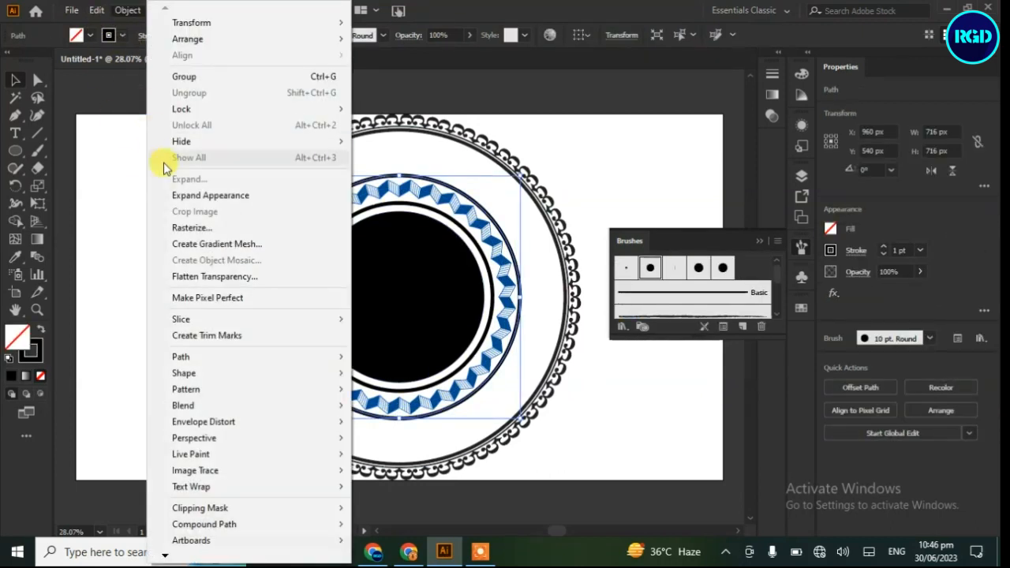
click(194, 194)
Expand the appearance of the outer ornamental border circle and collapse the Brushes panel
click(245, 240)
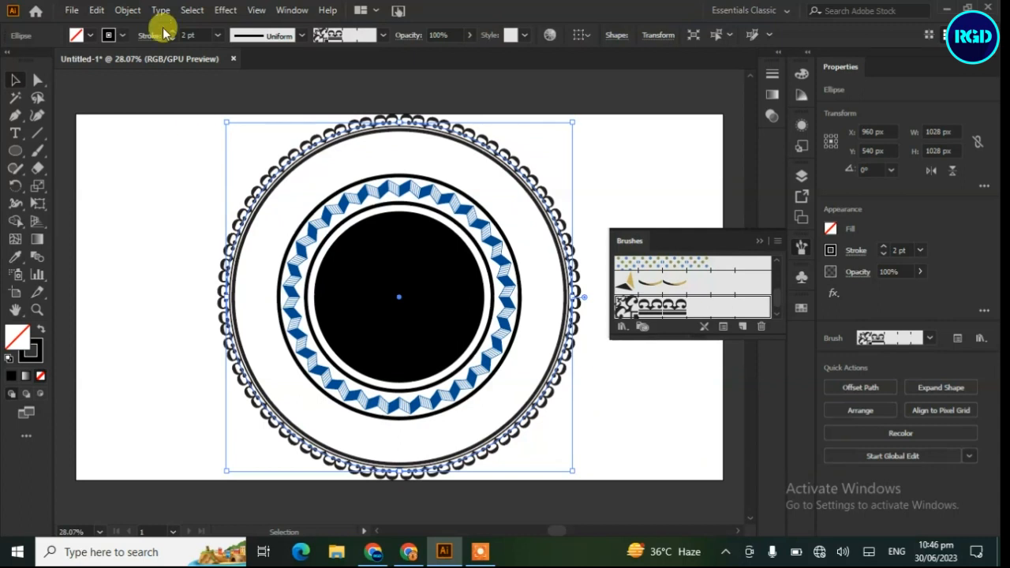
click(160, 10)
mouse_move(134, 11)
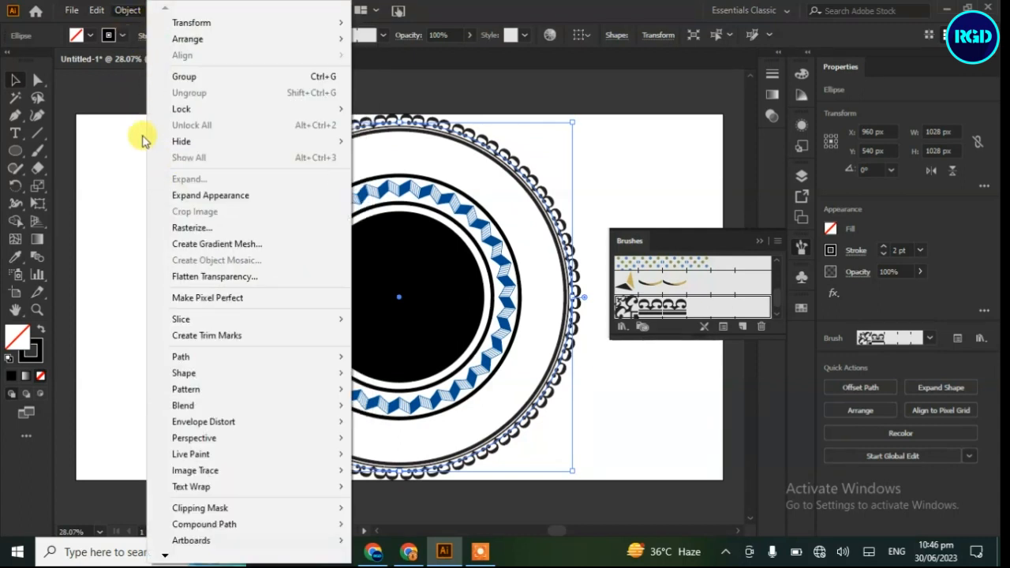
click(198, 194)
click(170, 222)
click(237, 211)
click(757, 243)
click(631, 249)
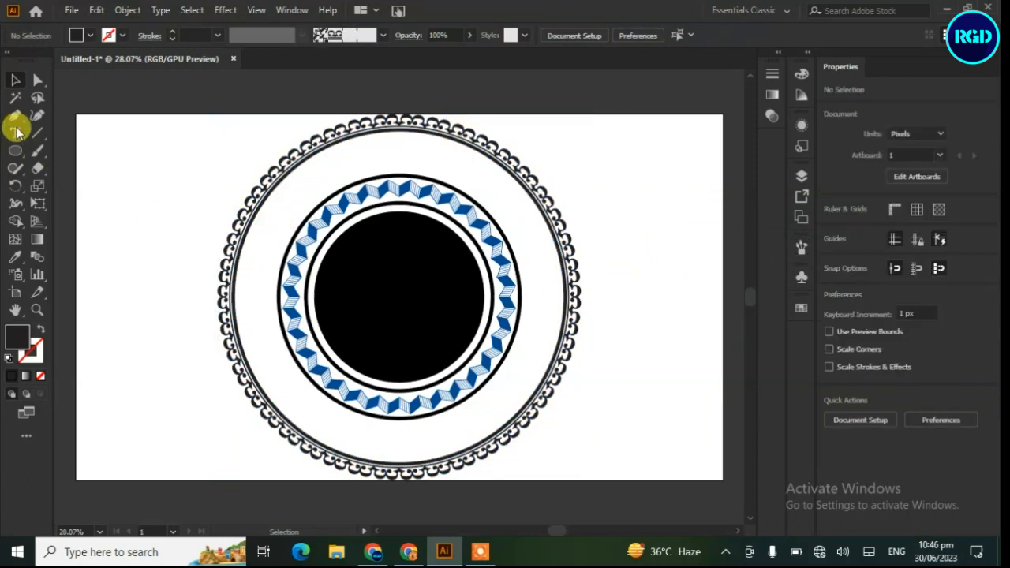
Draw a circle about 858 px in diameter between the ribbon ring and the outer border, with a stroke and no fill
click(18, 156)
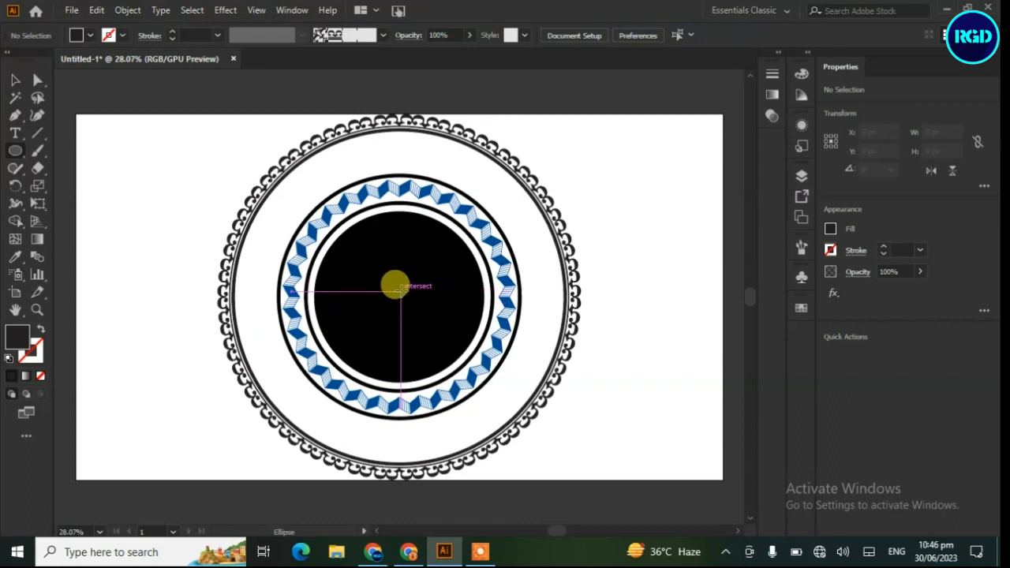
drag(403, 291, 547, 427)
click(39, 328)
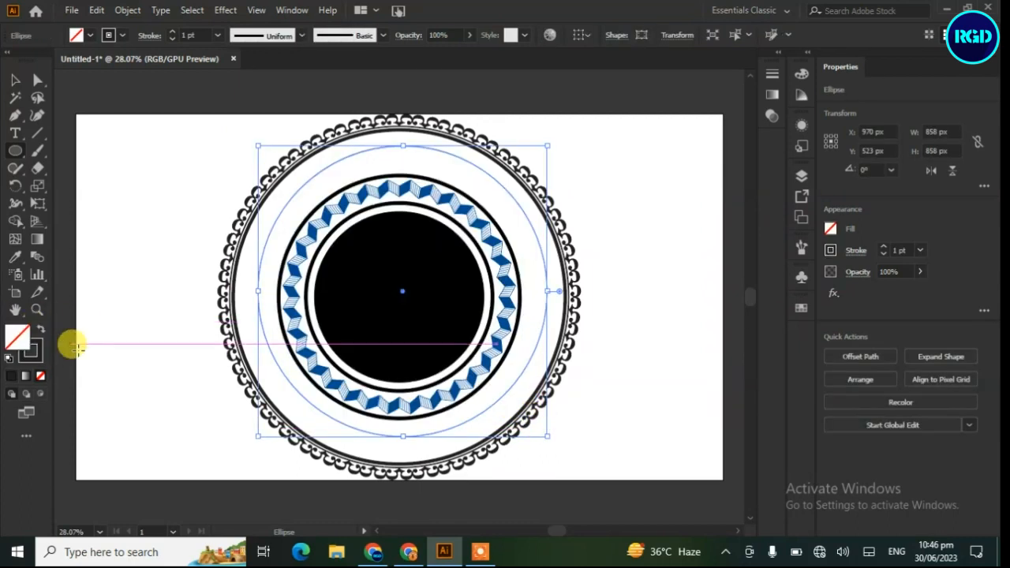
Align all the circles to each other by their horizontal and vertical centres, and deselect them
click(15, 80)
drag(131, 185, 629, 444)
click(882, 386)
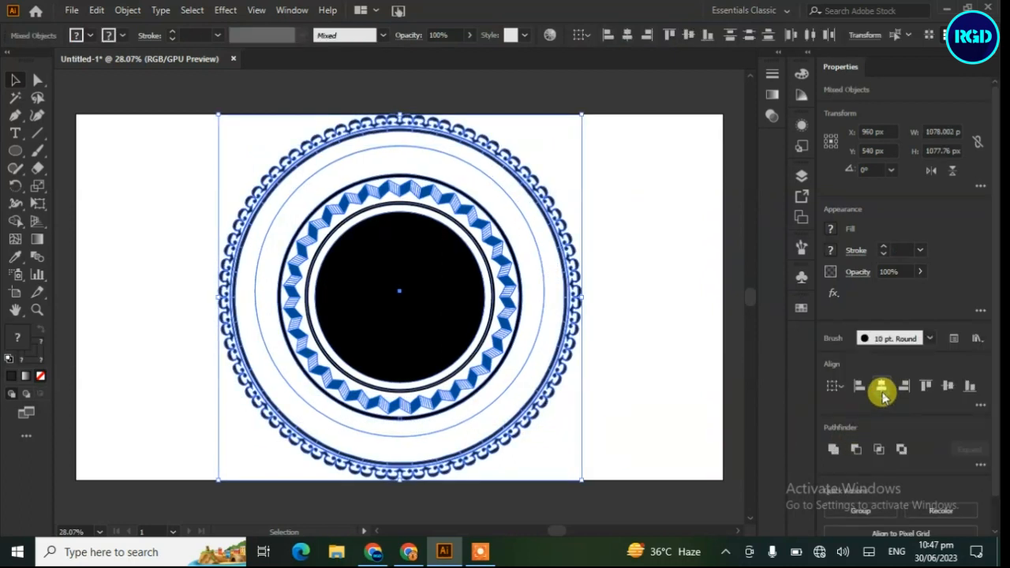
click(946, 386)
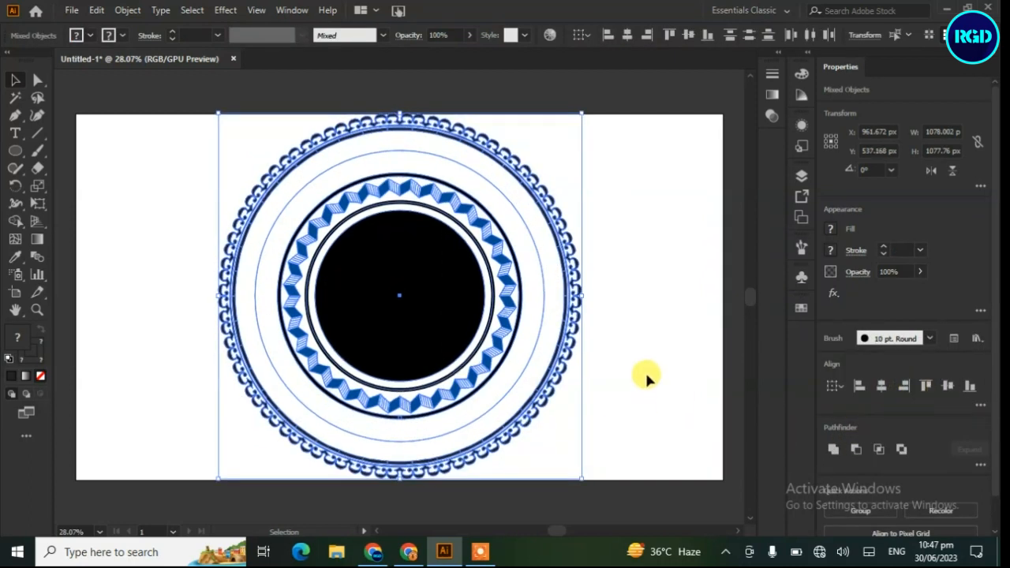
click(645, 370)
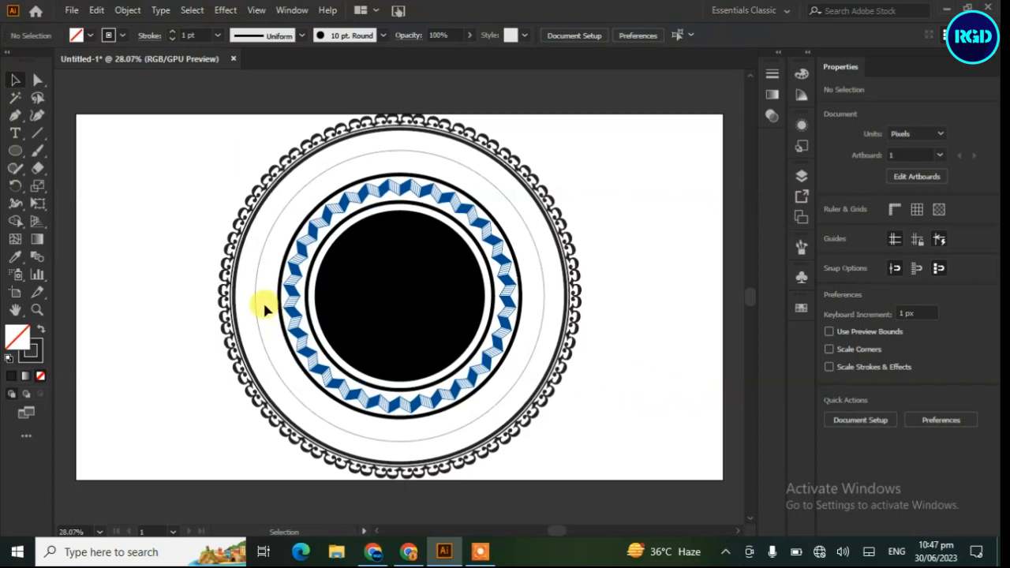
Add the text "SCHOOL NAME" at 72 pt along the thin circle with the Type on a Path tool
click(20, 139)
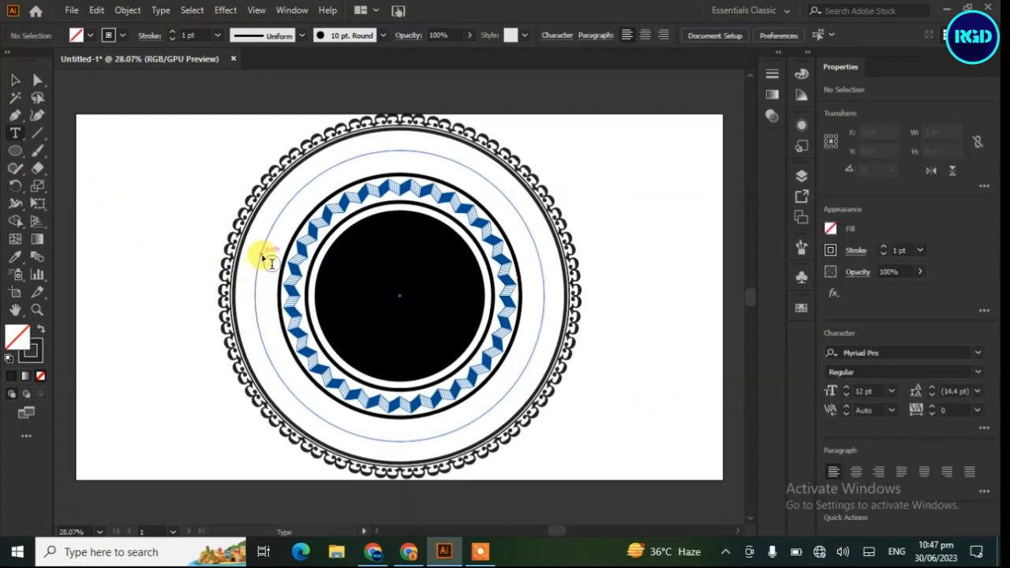
click(19, 136)
click(49, 168)
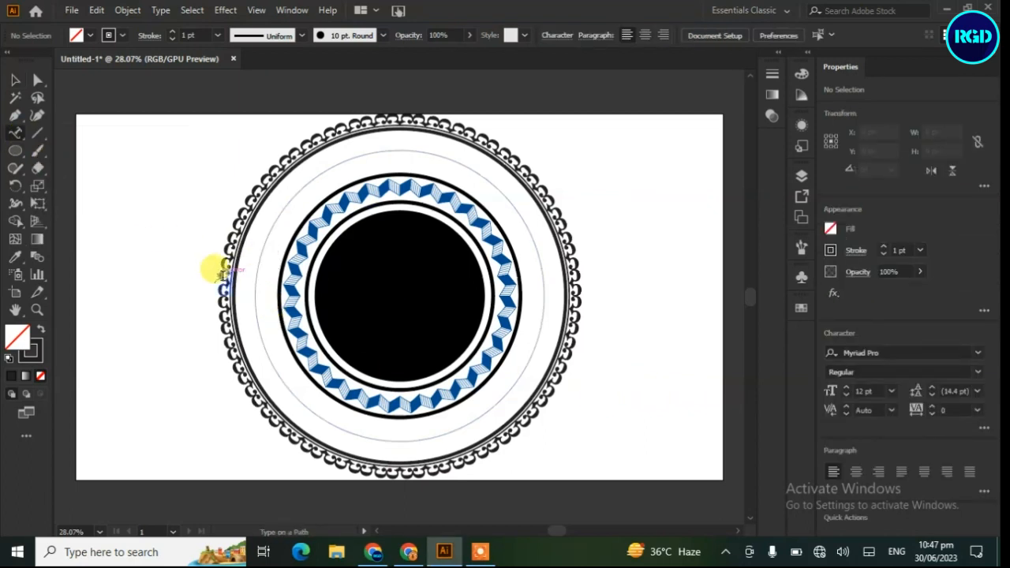
click(257, 263)
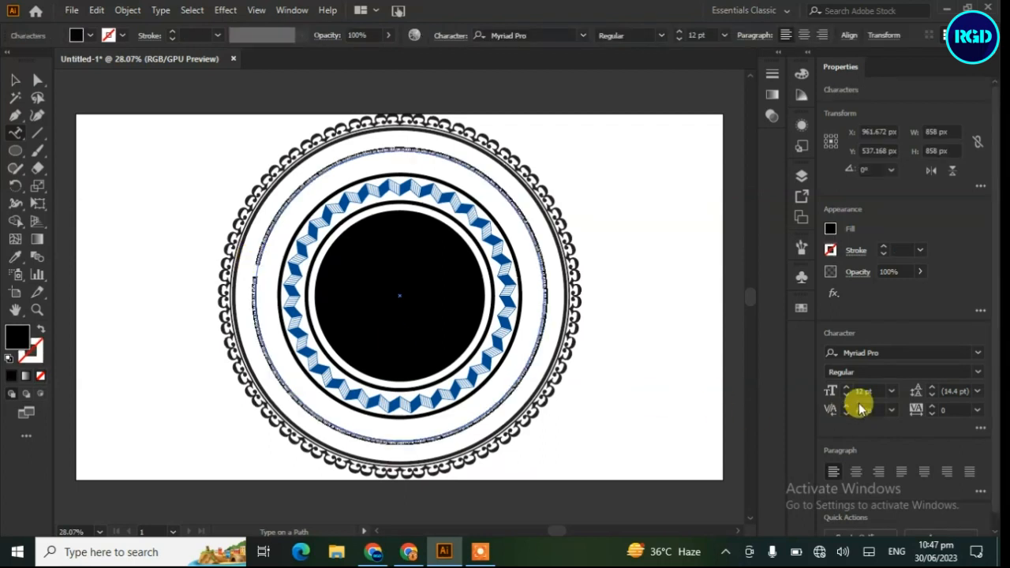
click(891, 391)
click(901, 377)
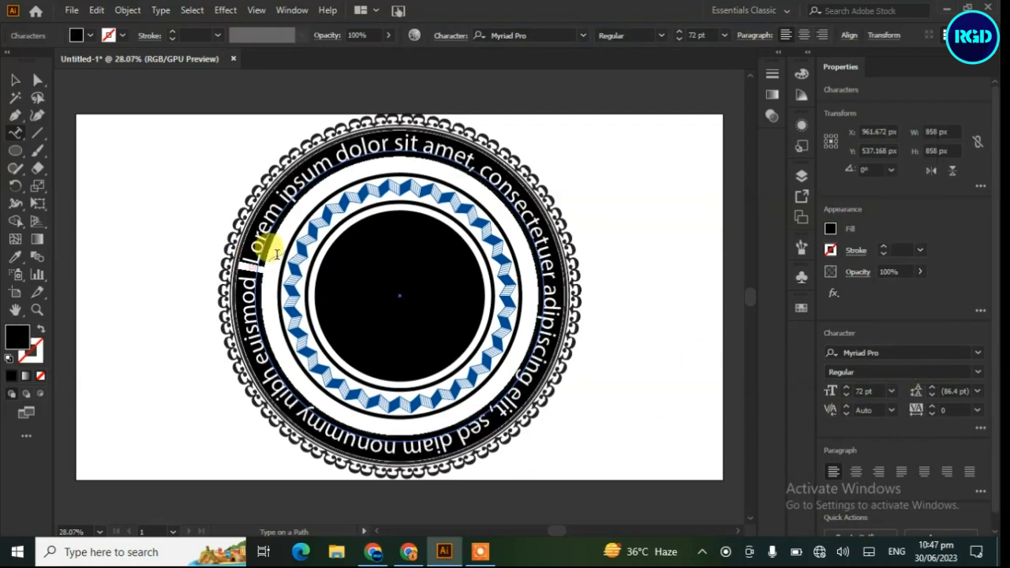
key(BackSpace)
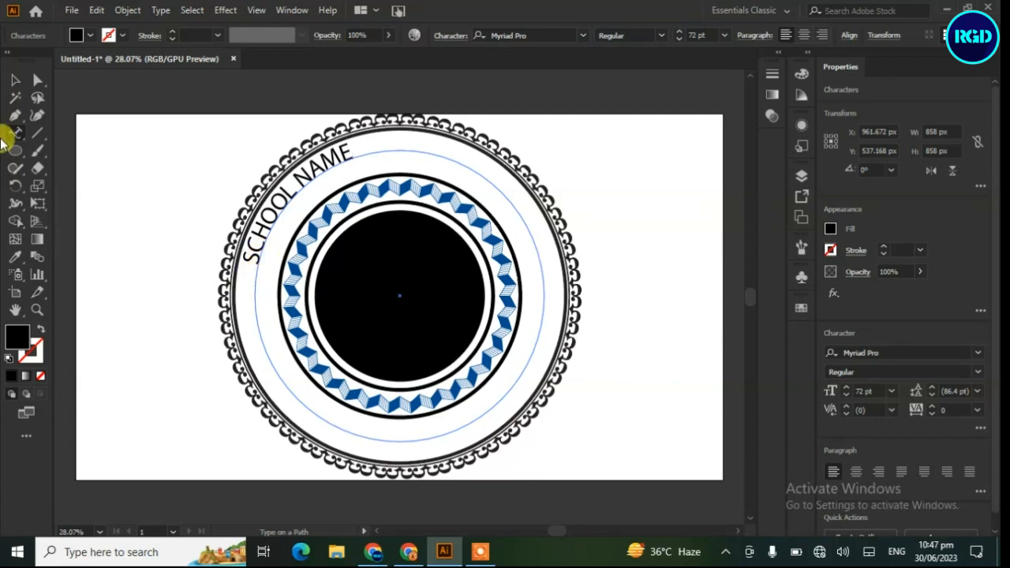
Preview fonts on the "SCHOOL NAME" path text and apply Fredoka One
click(15, 79)
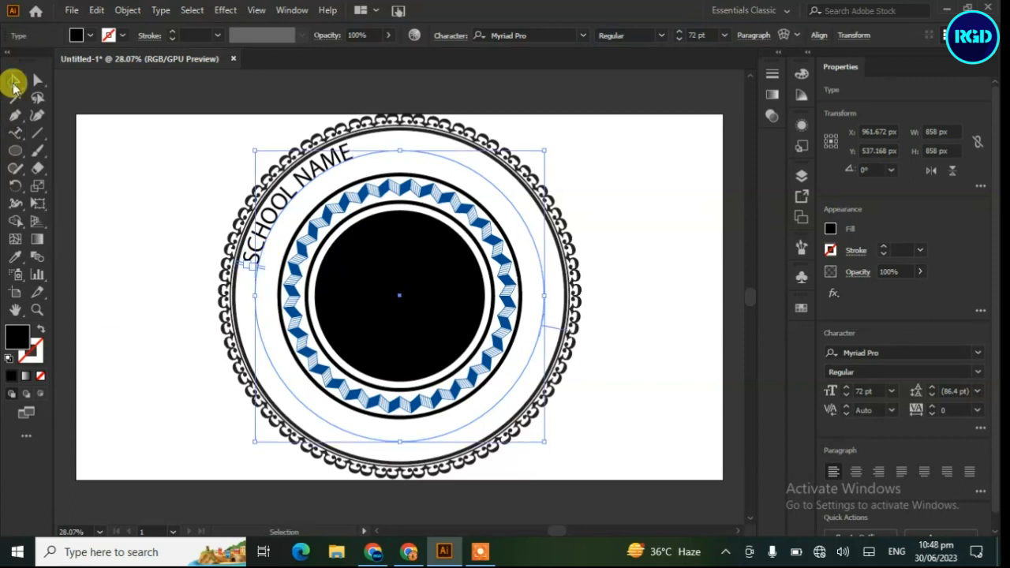
click(571, 35)
click(583, 35)
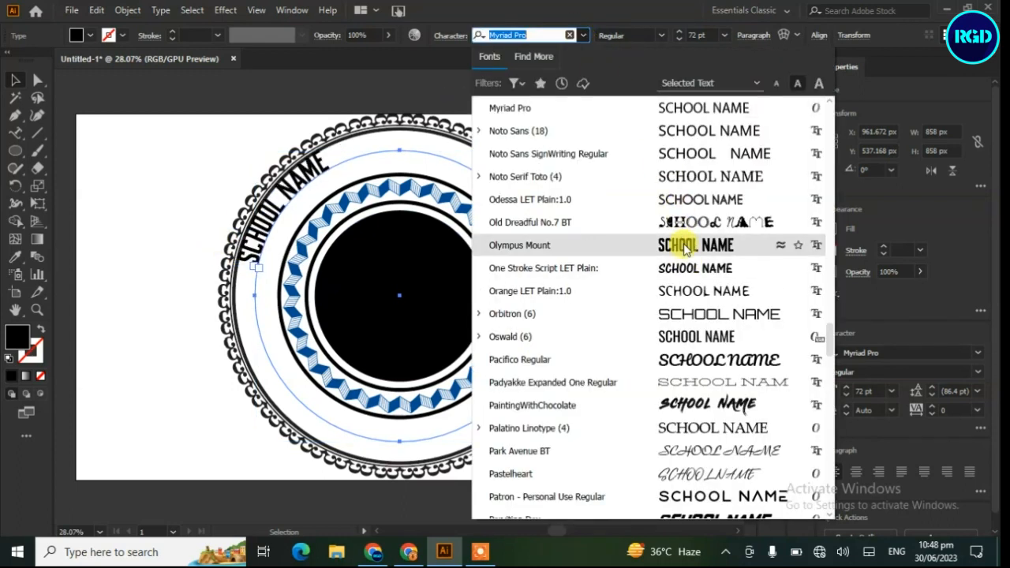
scroll(689, 247, down, 4)
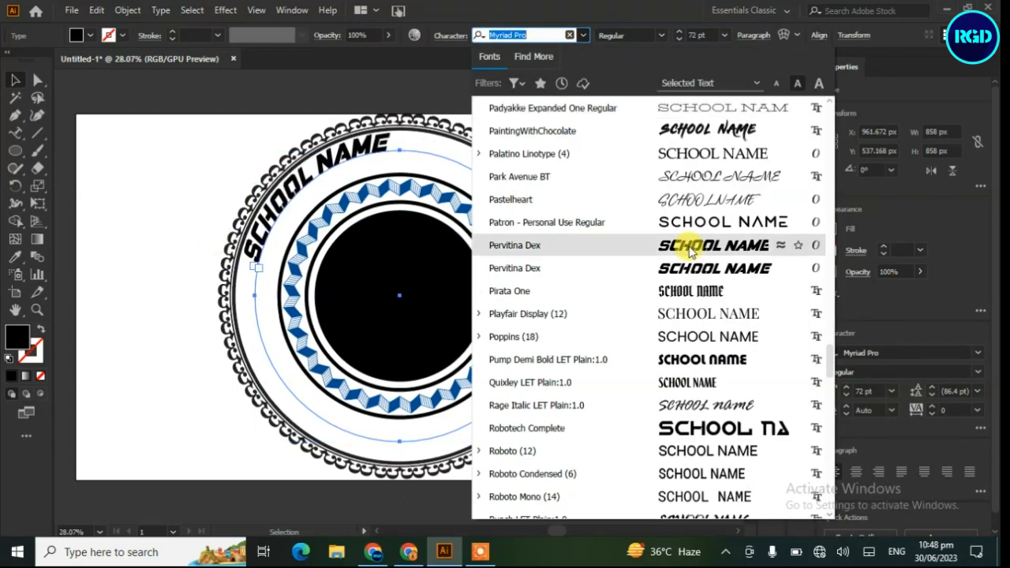
scroll(731, 360, down, 4)
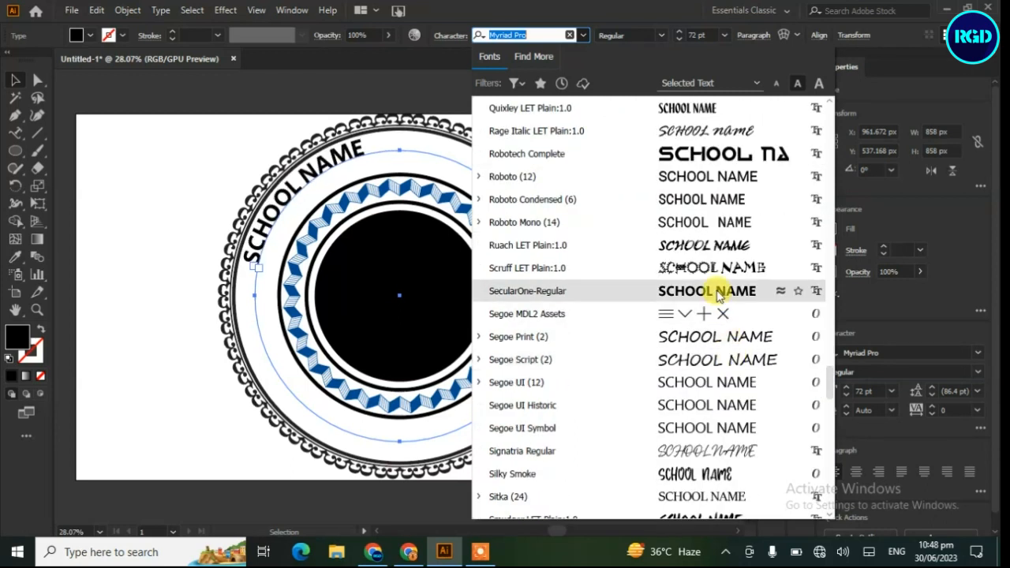
scroll(718, 293, down, 2)
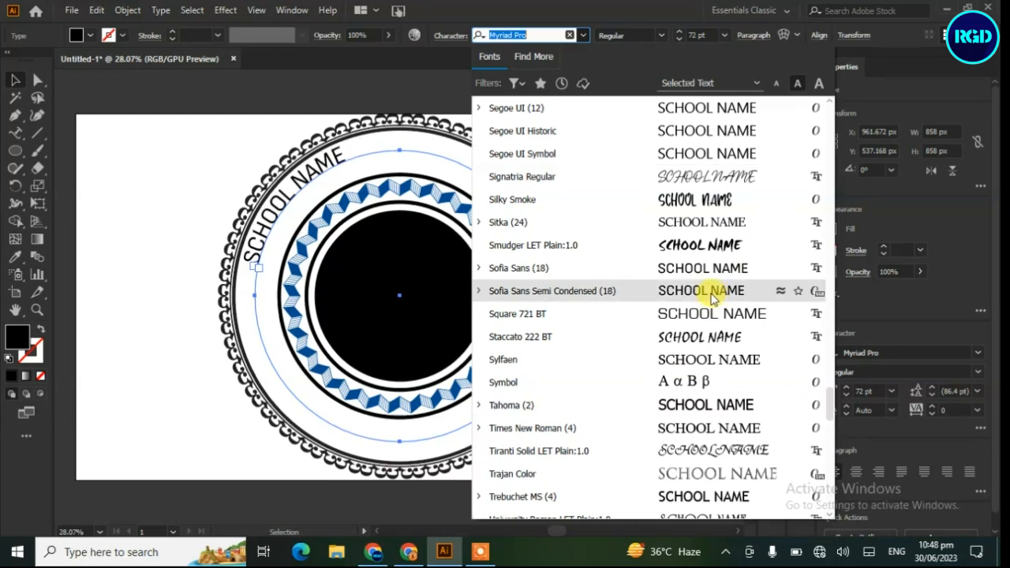
scroll(710, 294, up, 20)
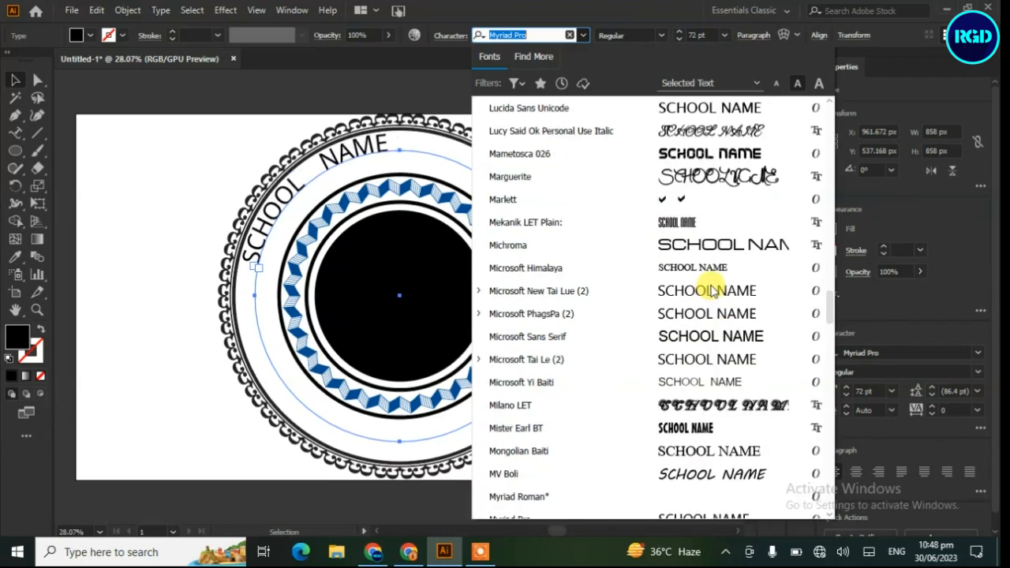
scroll(710, 291, up, 12)
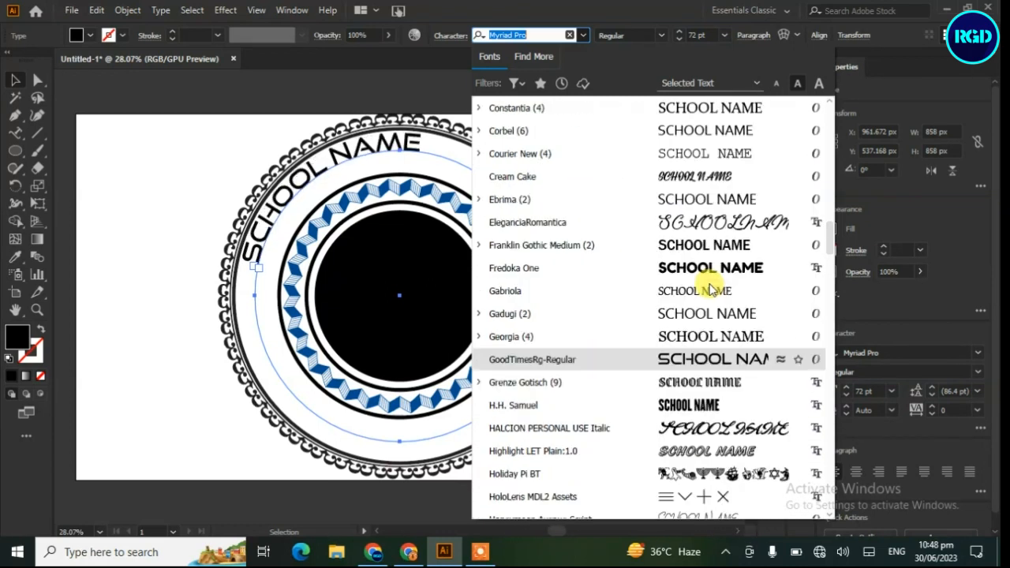
scroll(710, 291, up, 9)
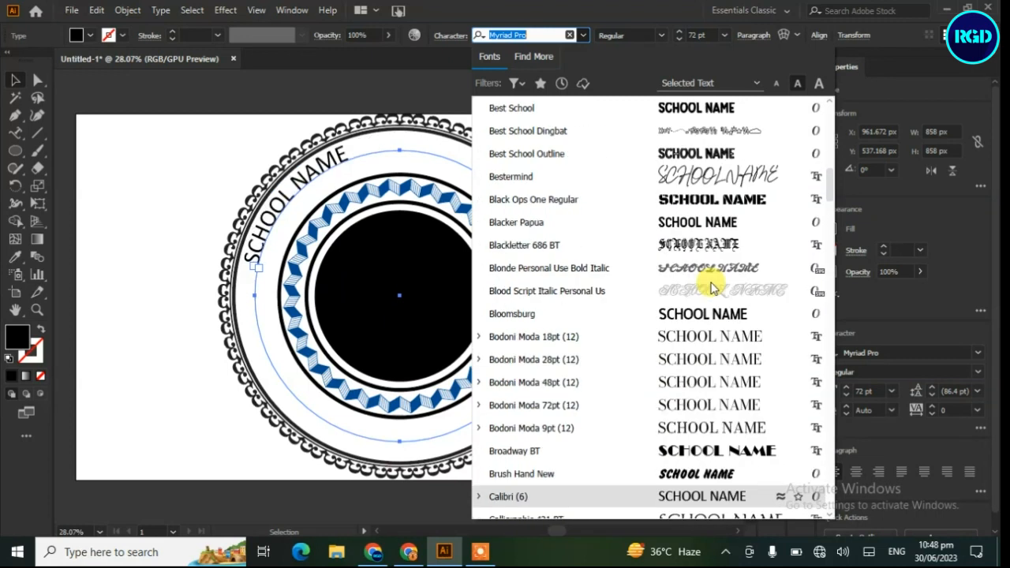
scroll(710, 290, up, 6)
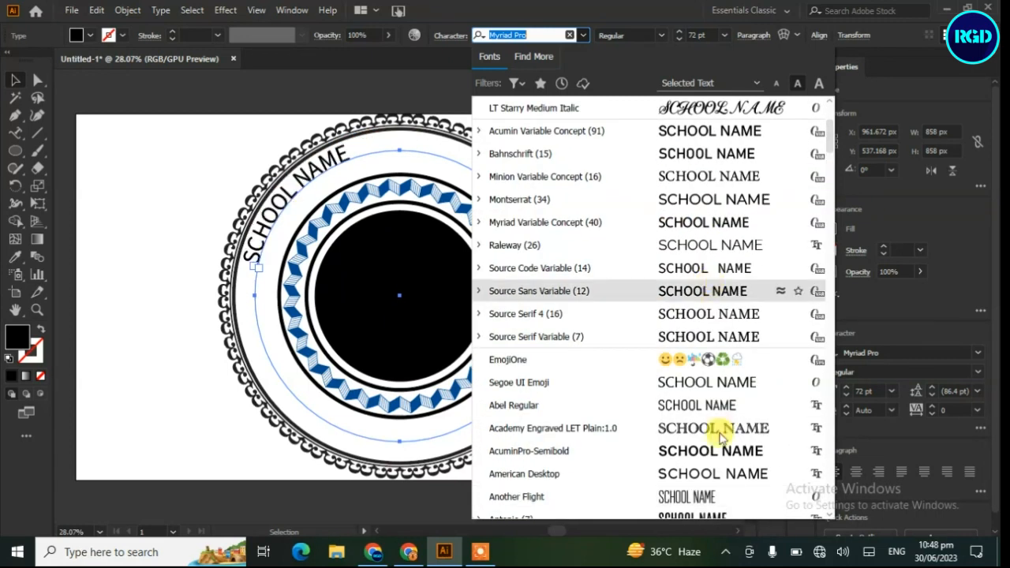
scroll(721, 289, up, 3)
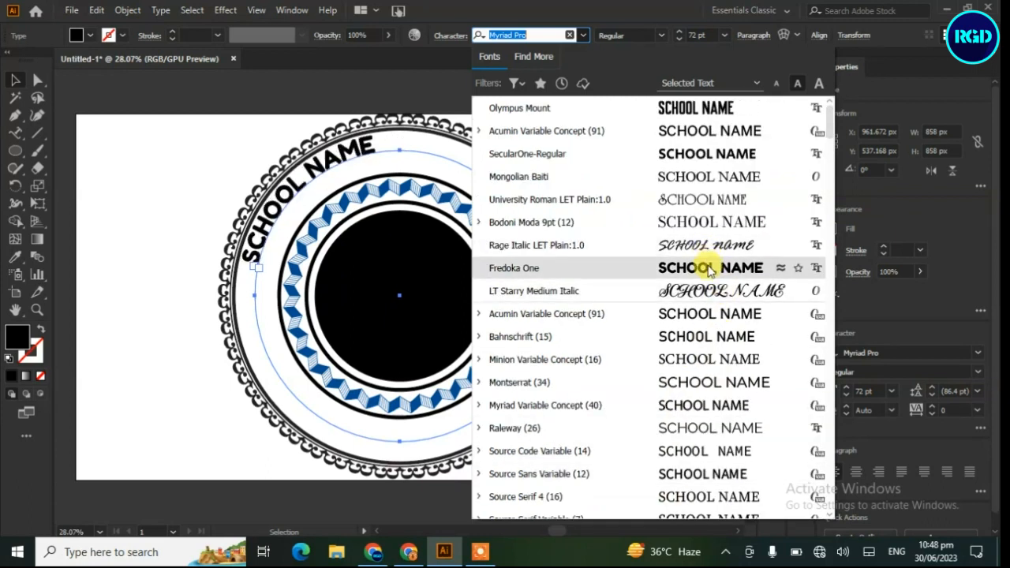
click(709, 269)
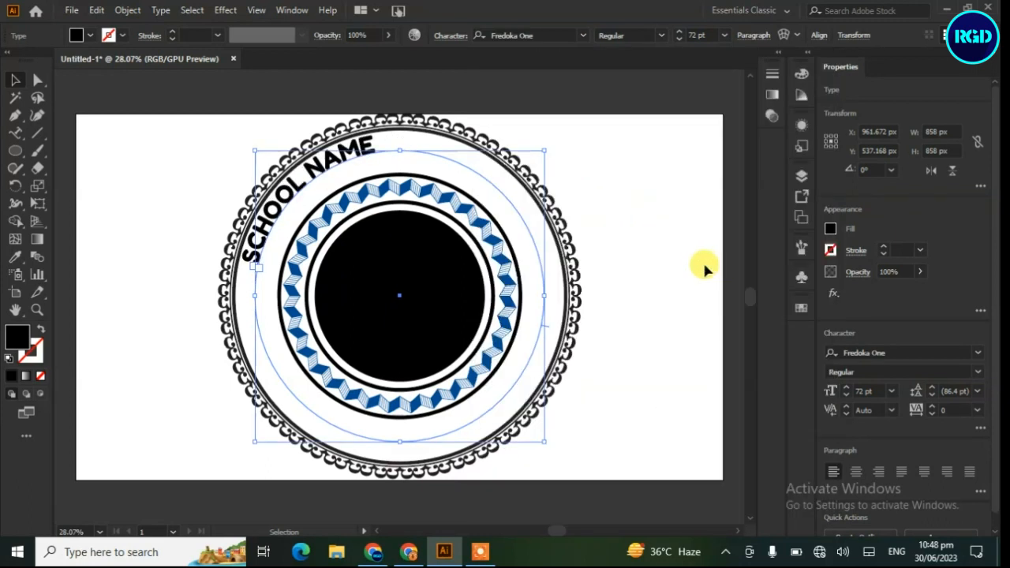
Set the "SCHOOL NAME" path text to Center alignment in the Type on a Path Options, with the preview enabled
click(160, 11)
mouse_move(242, 237)
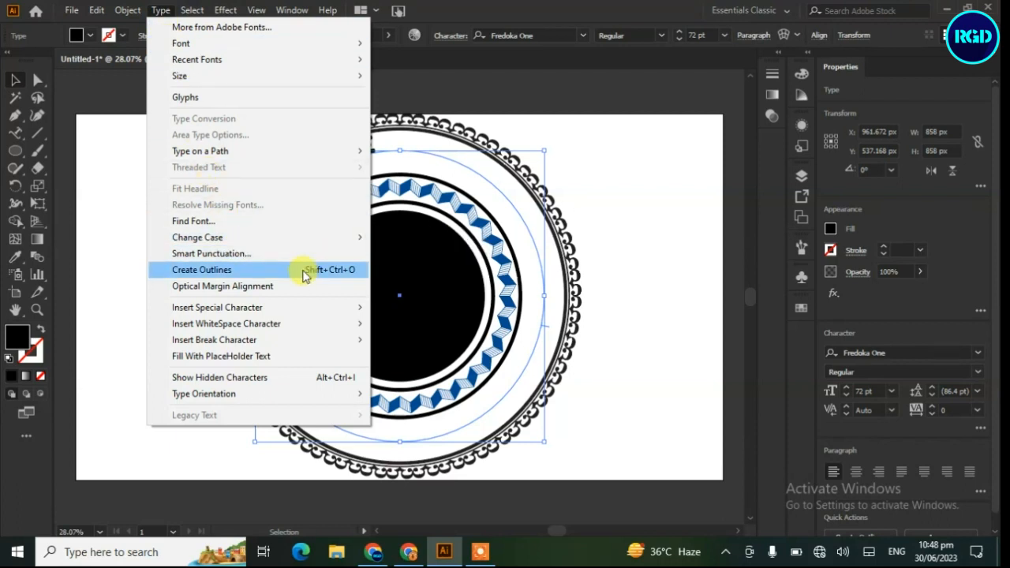
mouse_move(200, 63)
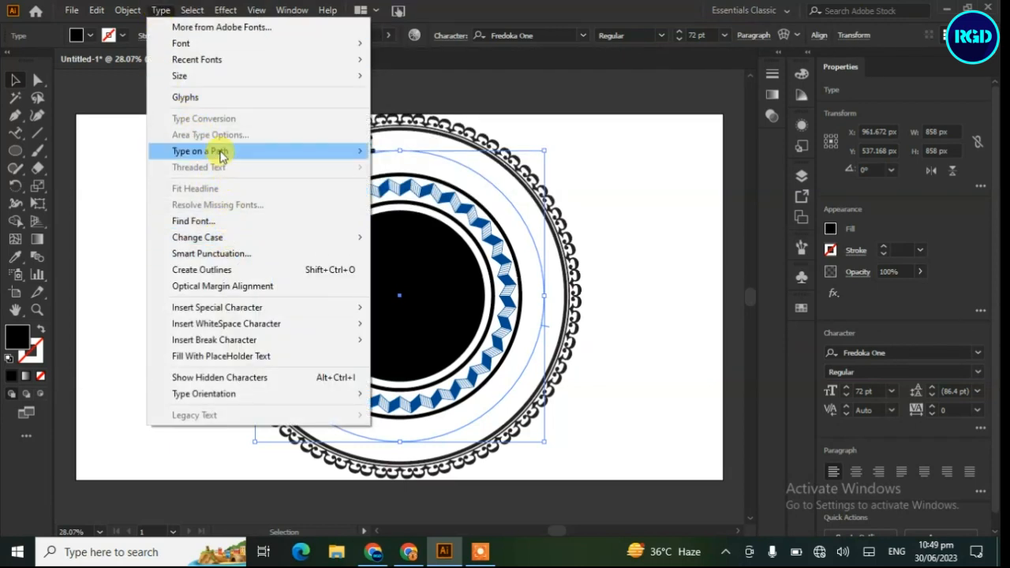
mouse_move(221, 150)
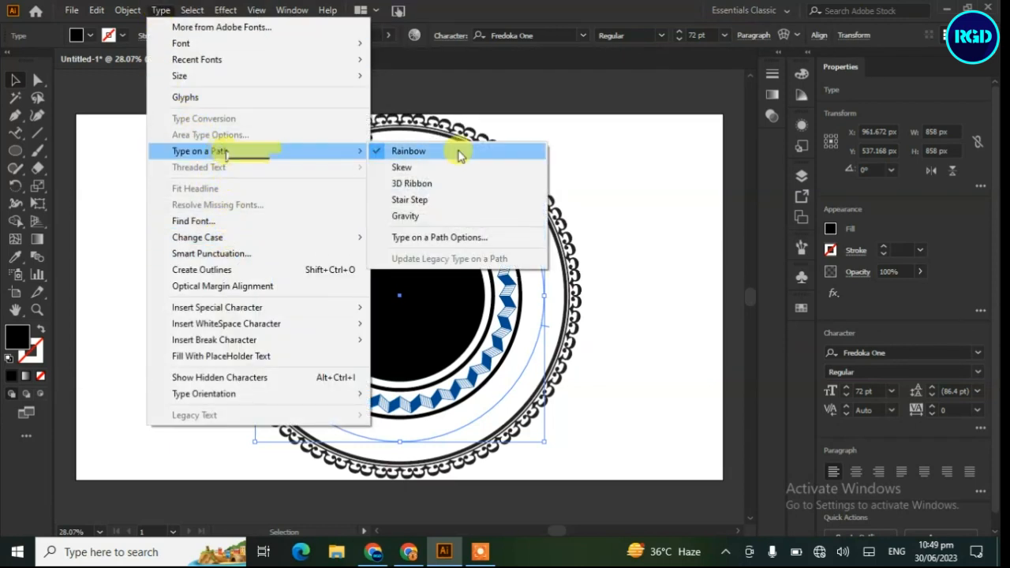
click(448, 236)
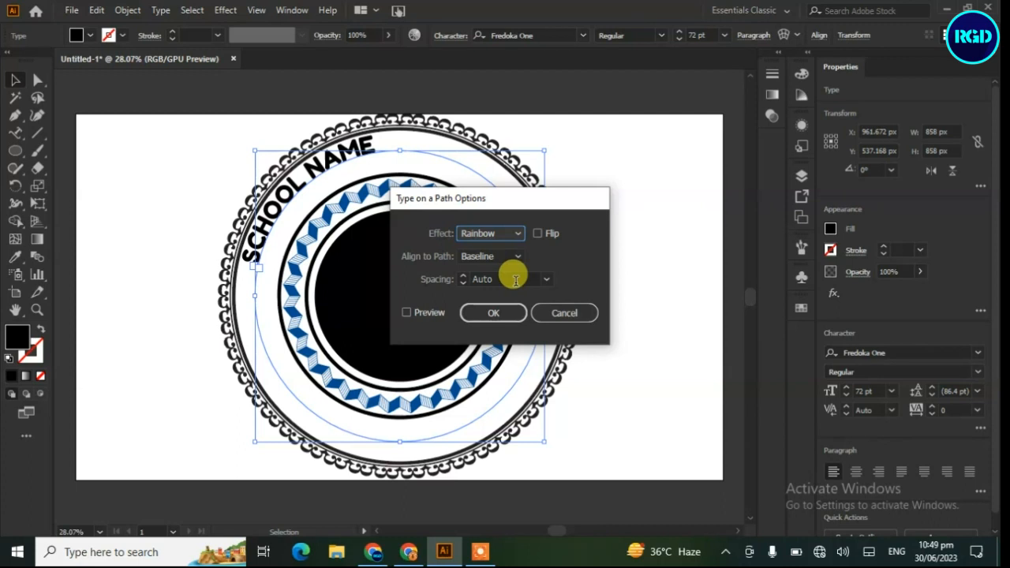
click(544, 281)
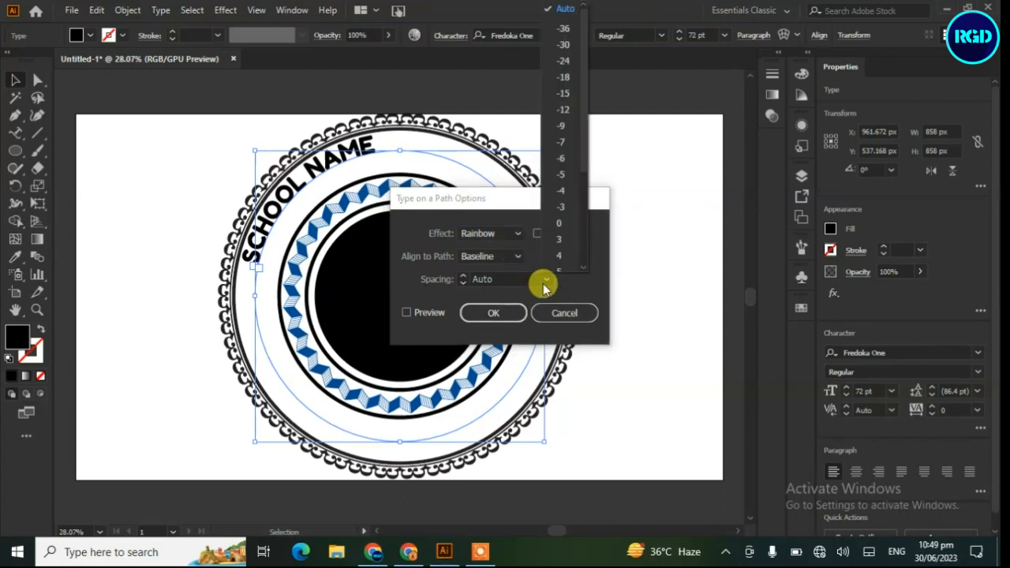
click(544, 283)
click(514, 260)
click(505, 306)
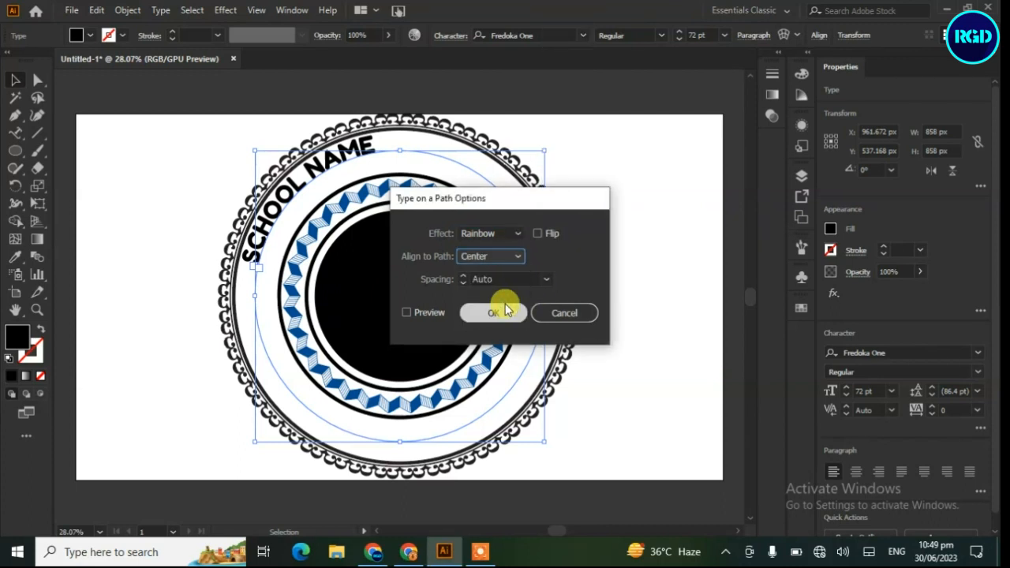
click(408, 312)
click(503, 317)
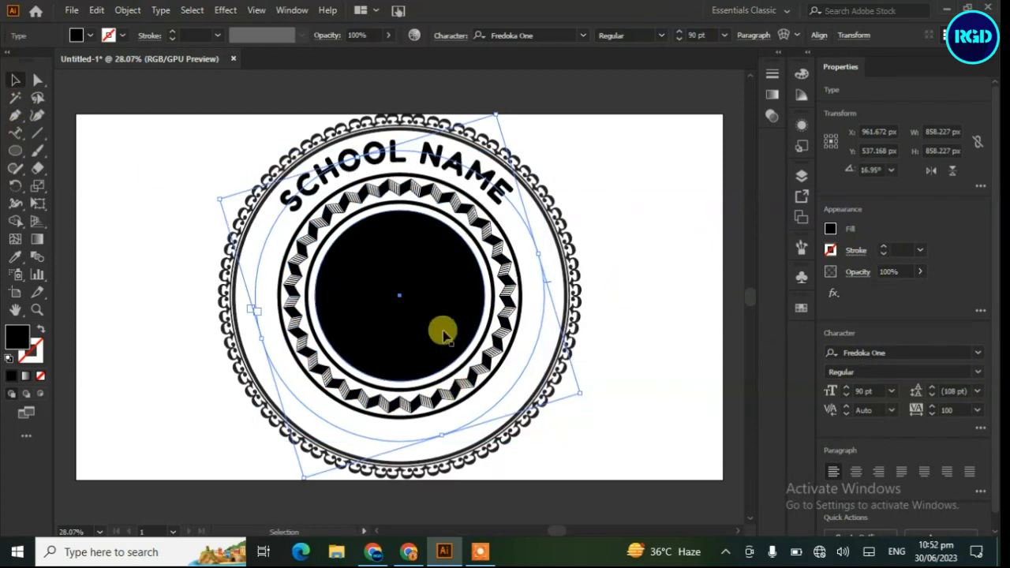
Duplicate the "SCHOOL NAME" circular text beside the logo and replace the copy's wording with "TAGLINE HERE"
drag(494, 197, 675, 224)
click(15, 132)
drag(462, 218, 676, 232)
key(BackSpace)
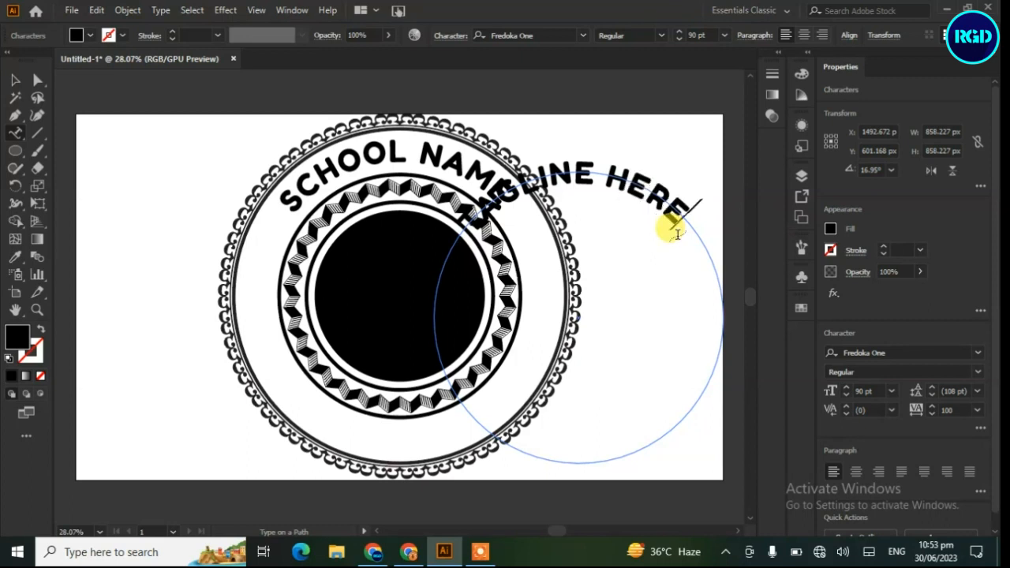
click(15, 79)
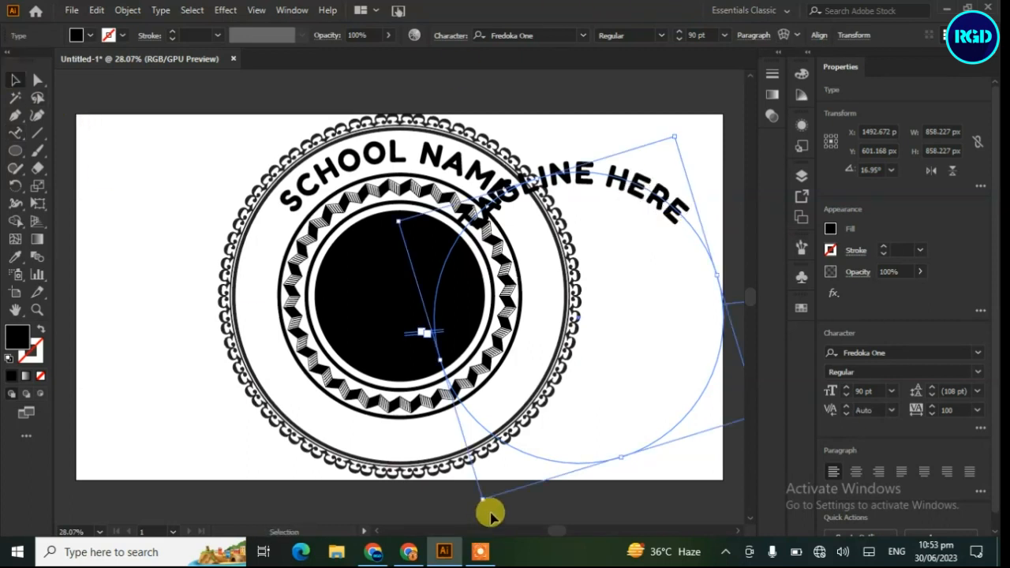
Move the "TAGLINE HERE" text around to the bottom of its circle and set its font to SecularOne-Regular
drag(739, 306, 718, 313)
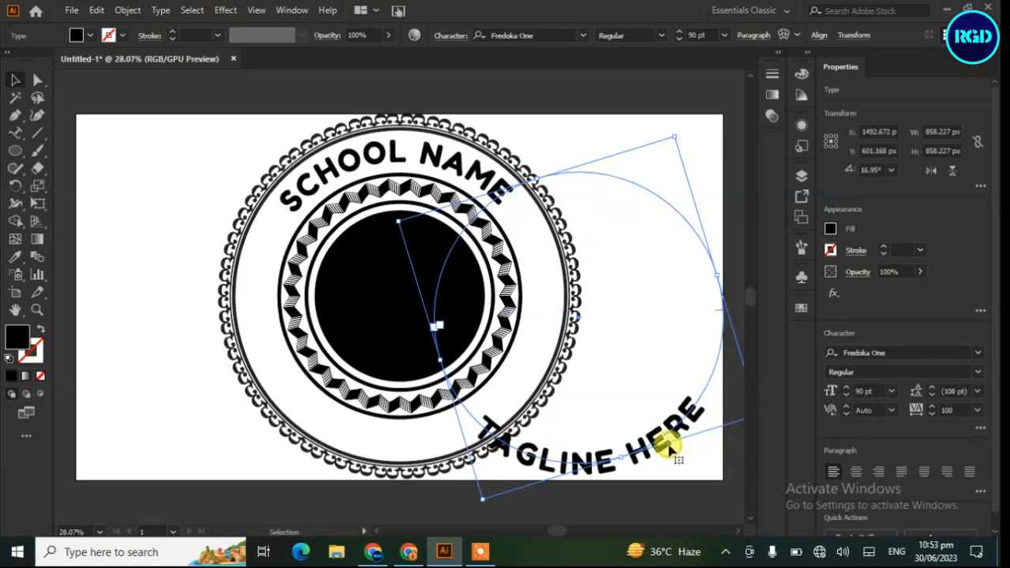
click(582, 35)
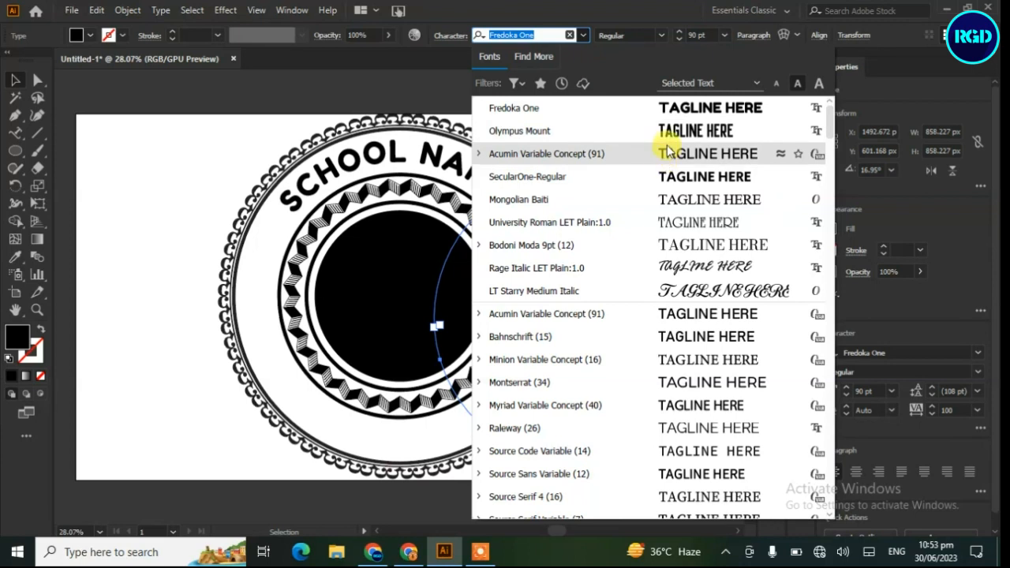
click(671, 172)
Move the tagline circle onto the logo, align all the artwork by horizontal and vertical centres, and deselect it
drag(609, 458, 435, 437)
drag(616, 191, 150, 403)
click(879, 387)
click(946, 392)
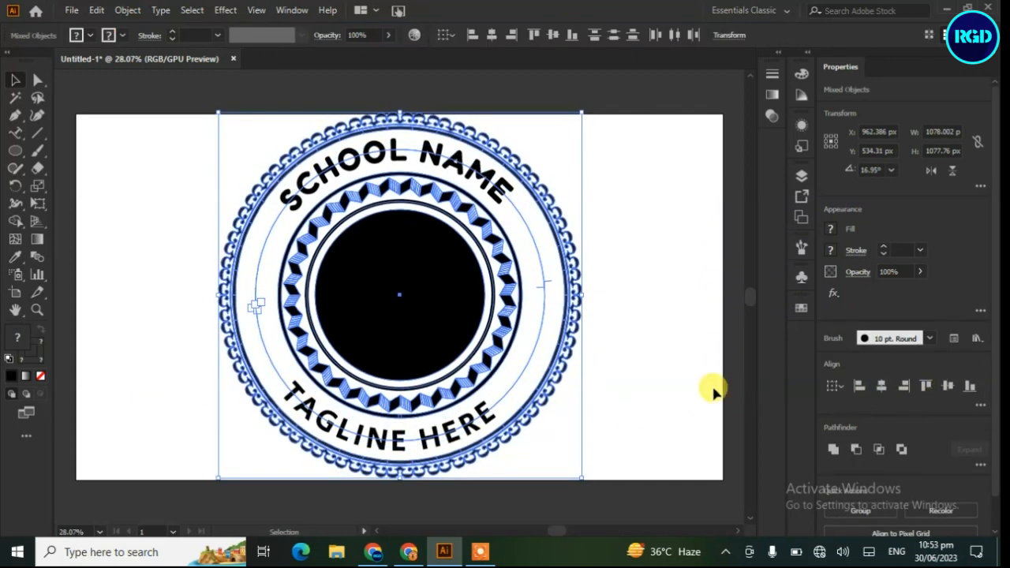
click(692, 334)
Rotate the "TAGLINE HERE" circular text so it sits centred at the bottom of the logo
click(476, 430)
drag(590, 401, 598, 367)
click(594, 401)
Draw a black star on one side of the text band and duplicate it horizontally to the opposite side
drag(15, 152, 52, 221)
mouse_move(249, 295)
mouse_down()
mouse_move(257, 306)
mouse_move(544, 295)
mouse_up()
key(v)
click(606, 367)
Draw a smaller star about 62 px wide and place copies of it above and below each large star
click(15, 151)
drag(102, 223, 113, 227)
click(15, 80)
drag(105, 226, 266, 242)
mouse_move(268, 240)
mouse_down()
mouse_move(534, 248)
mouse_move(266, 241)
mouse_up()
drag(534, 239, 534, 340)
click(534, 340)
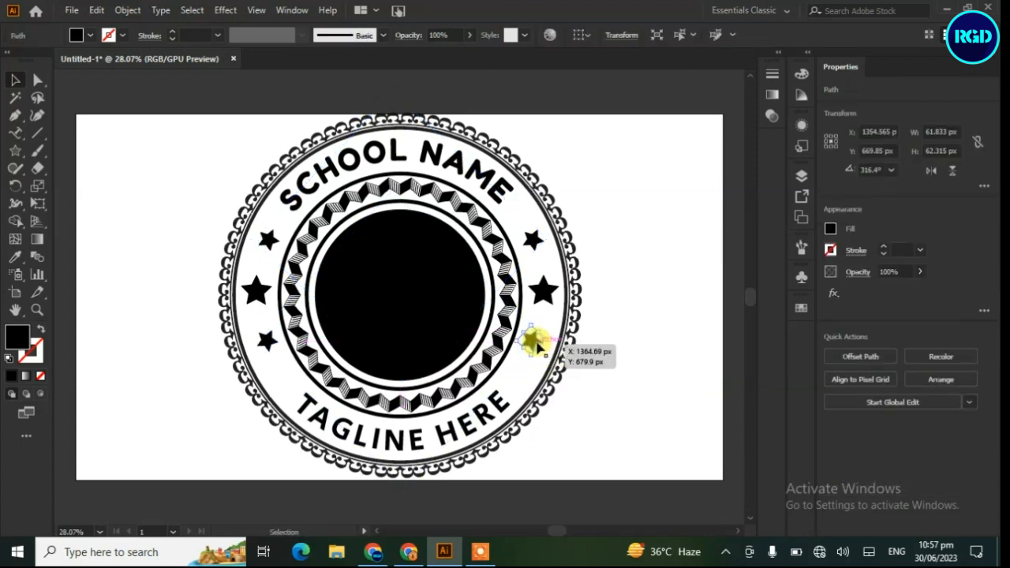
click(266, 339)
Group all the logo artwork and move it toward the artboard's right edge to free drawing space beside it
drag(626, 162, 217, 426)
right_click(230, 342)
click(270, 213)
drag(245, 215, 373, 214)
click(225, 249)
Draw a closed black left book page with the Pen tool, giving it a curved top corner and curved lower edge
click(15, 115)
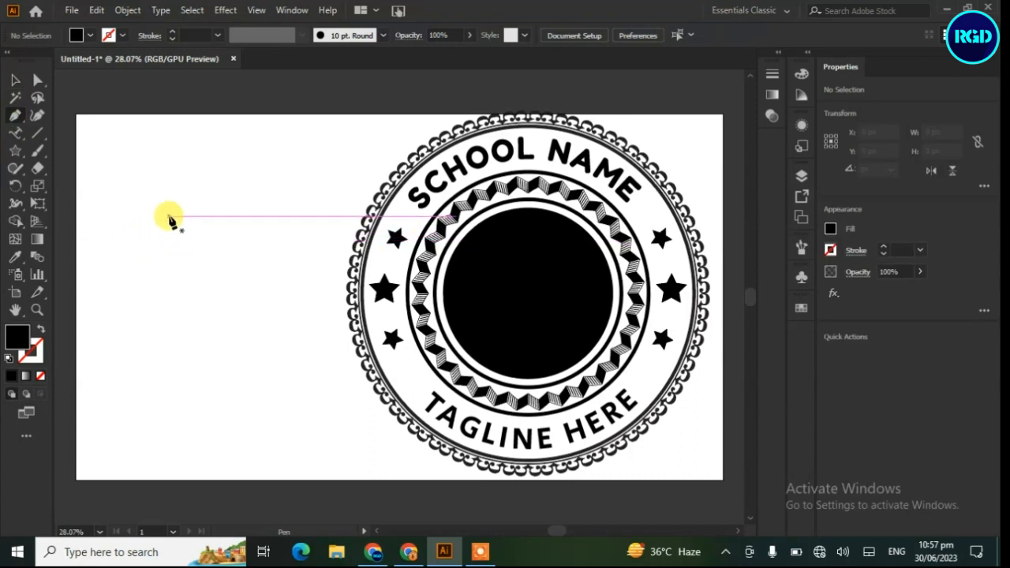
click(168, 215)
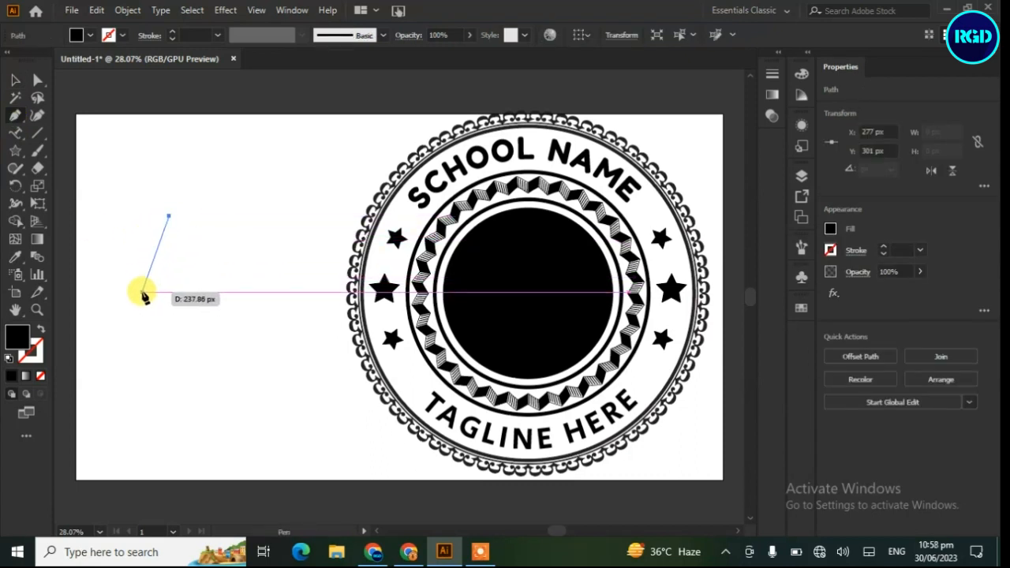
click(141, 292)
drag(197, 307, 198, 333)
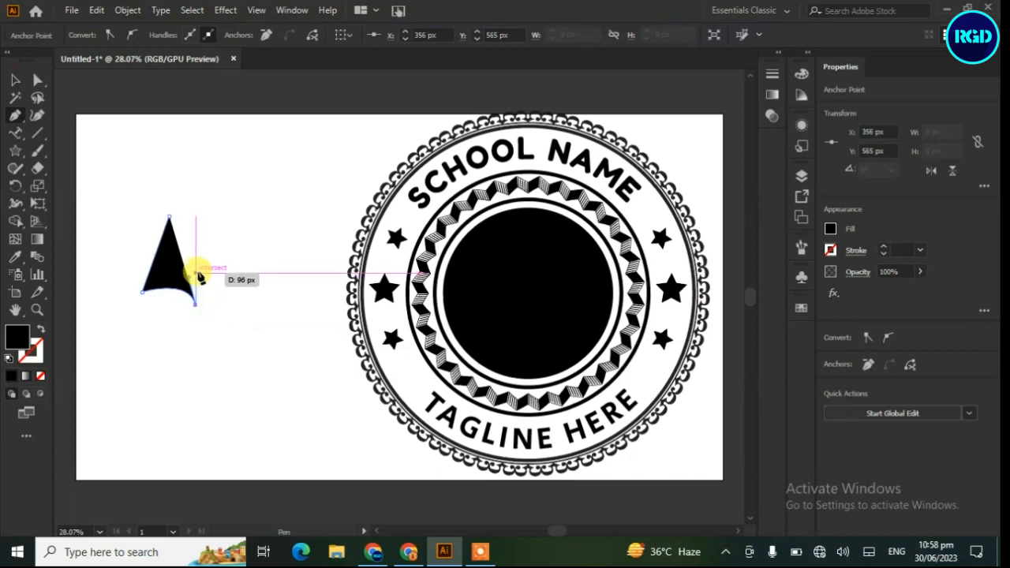
click(196, 248)
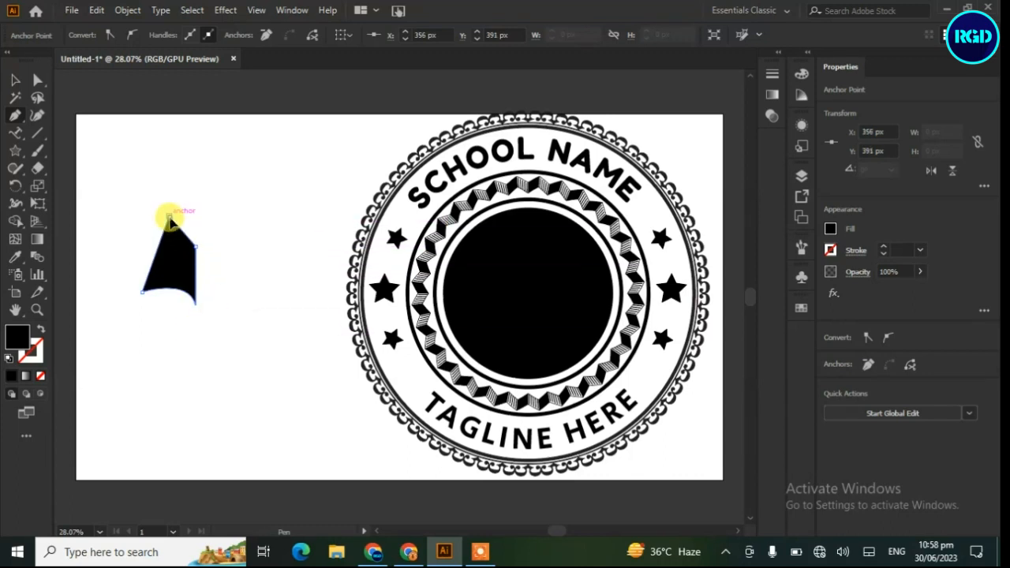
drag(145, 221, 143, 217)
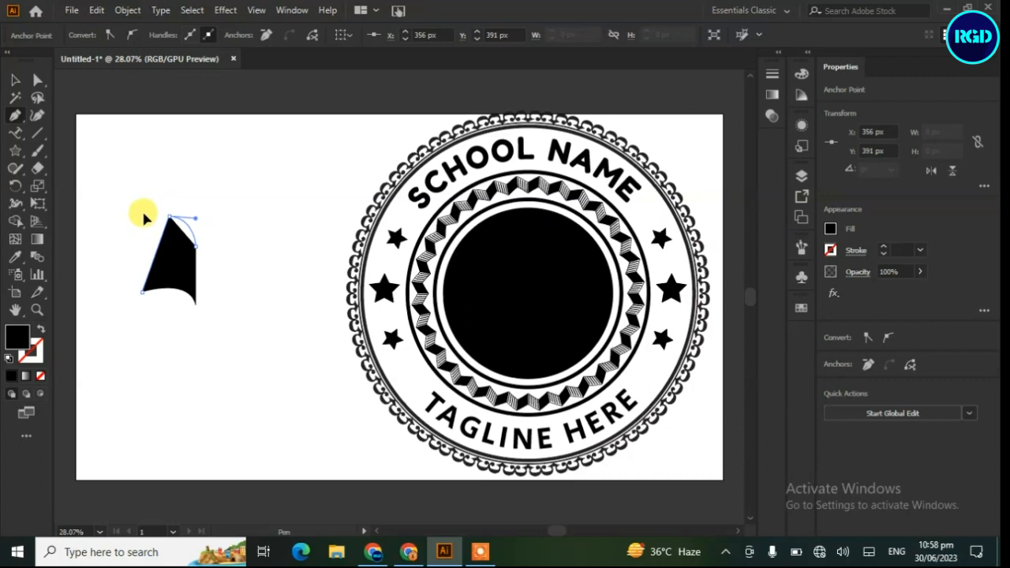
click(15, 80)
click(83, 286)
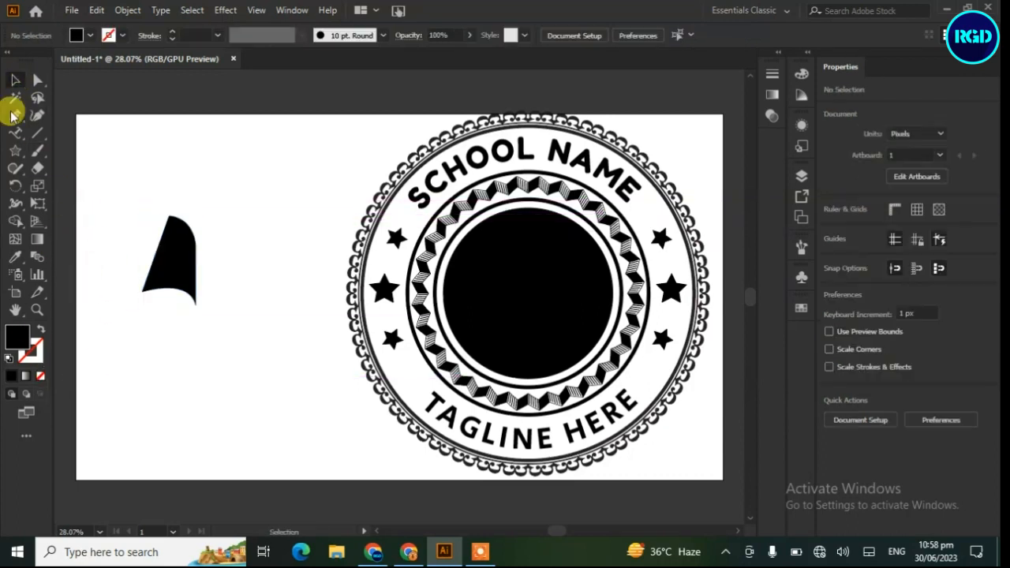
Draw a thin page-edge shape with the Pen tool along the left and lower sides of the book page
click(14, 118)
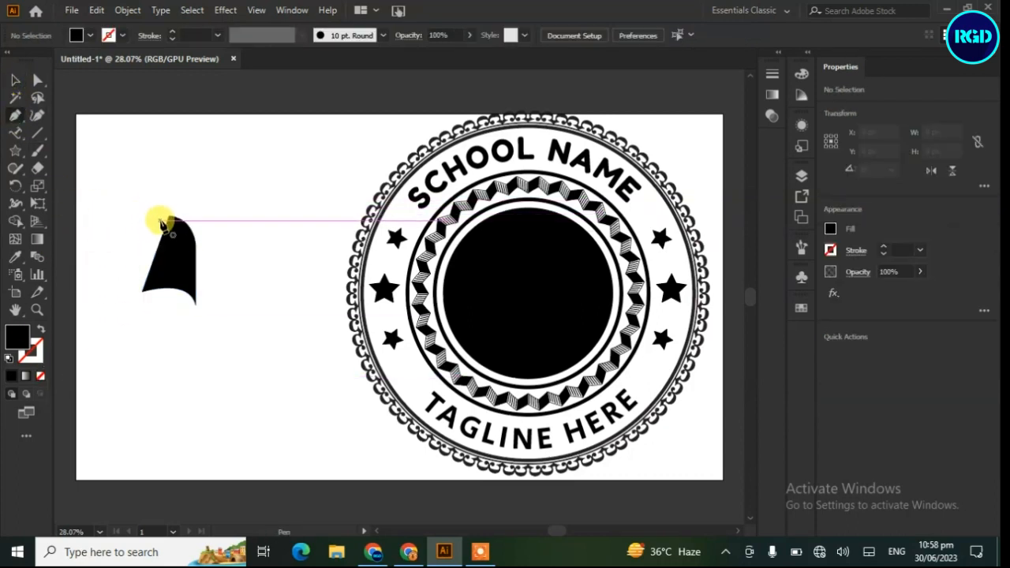
drag(160, 222, 133, 309)
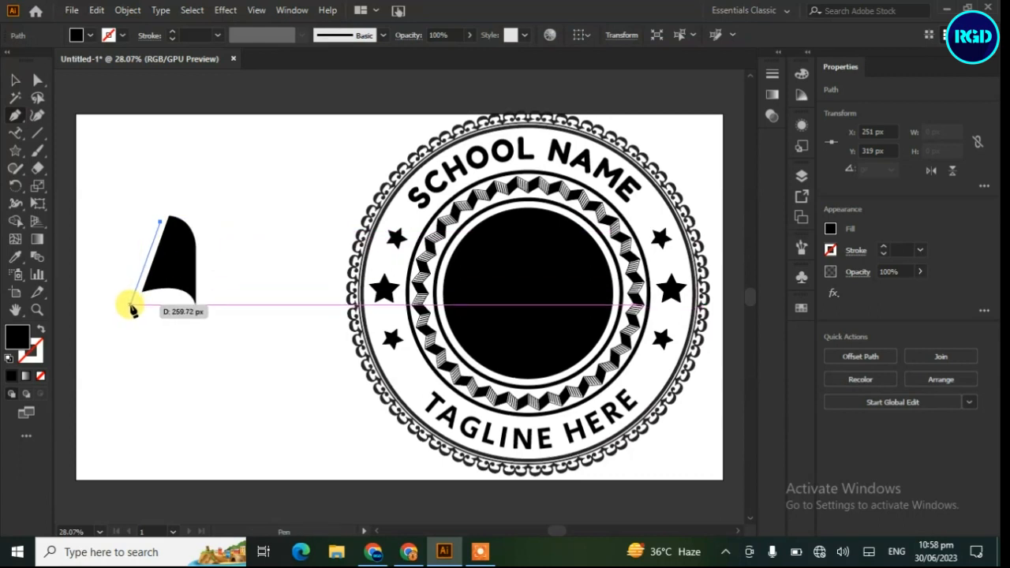
click(129, 303)
drag(195, 310, 201, 328)
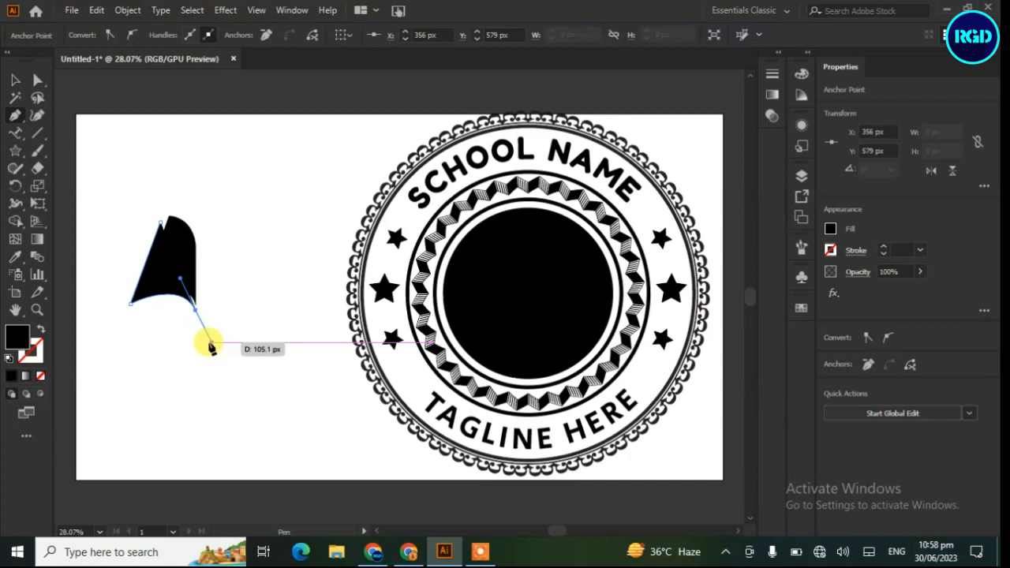
click(196, 310)
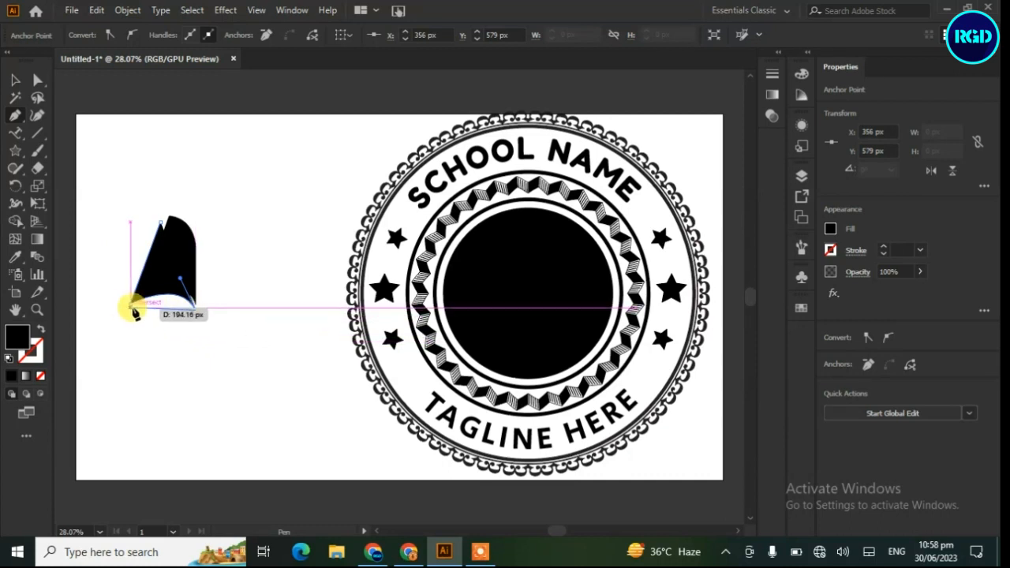
click(124, 307)
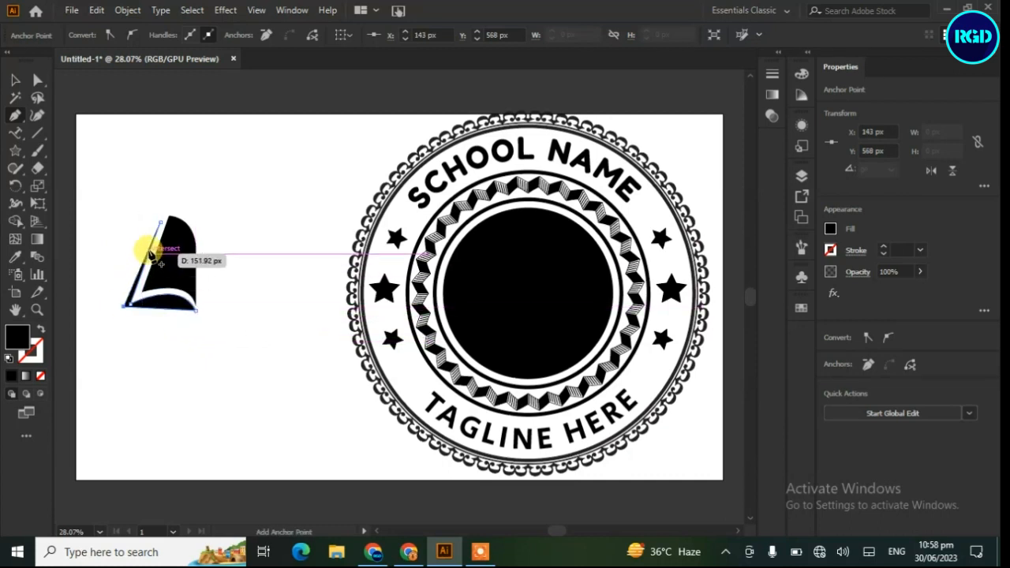
click(161, 224)
click(15, 80)
click(135, 350)
Reflect a copy of both left page shapes across the vertical axis and place it alongside to form an open book
drag(131, 352, 111, 229)
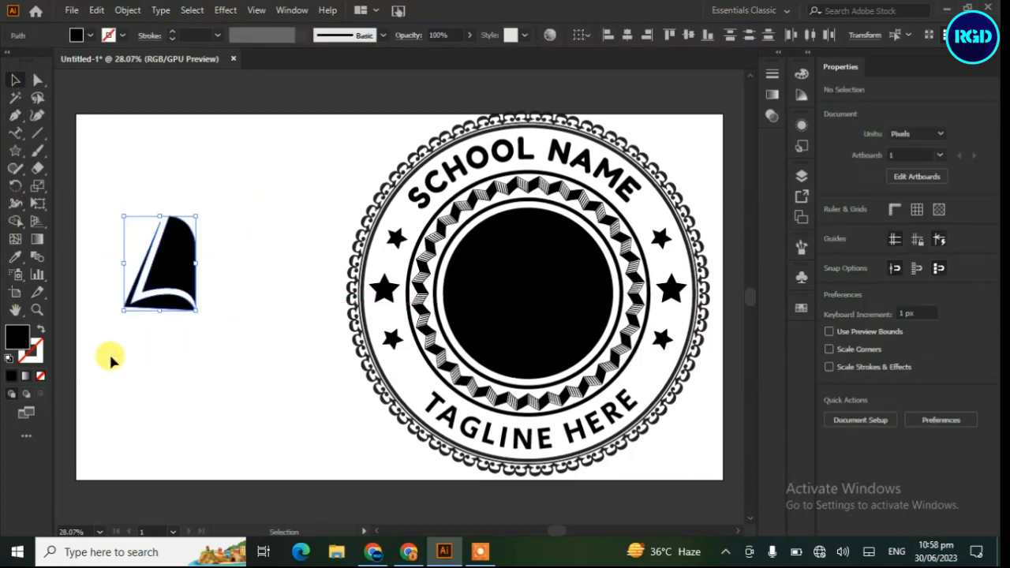
right_click(167, 232)
mouse_move(238, 453)
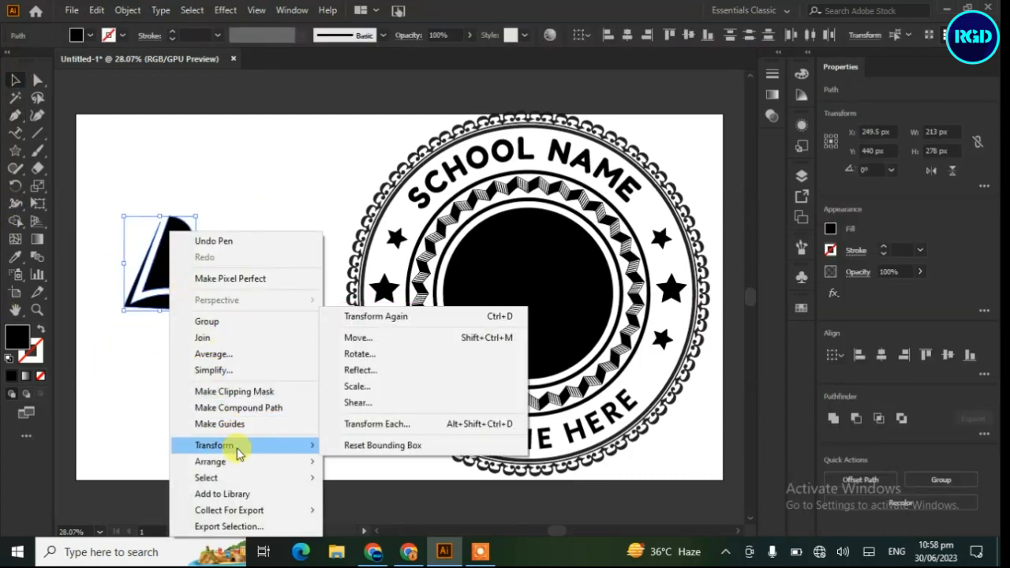
click(370, 369)
click(717, 277)
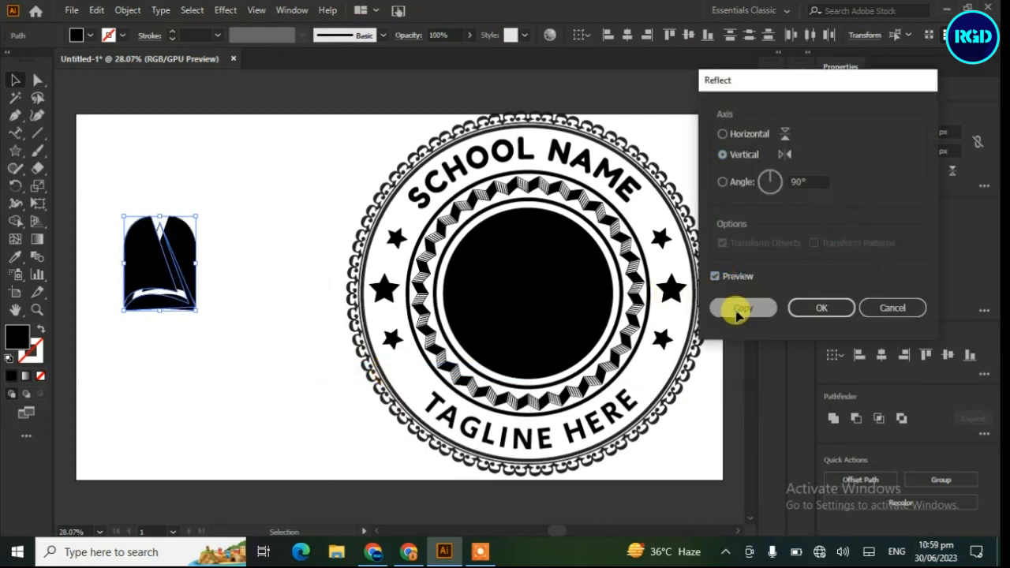
click(742, 307)
drag(148, 261, 226, 258)
click(239, 379)
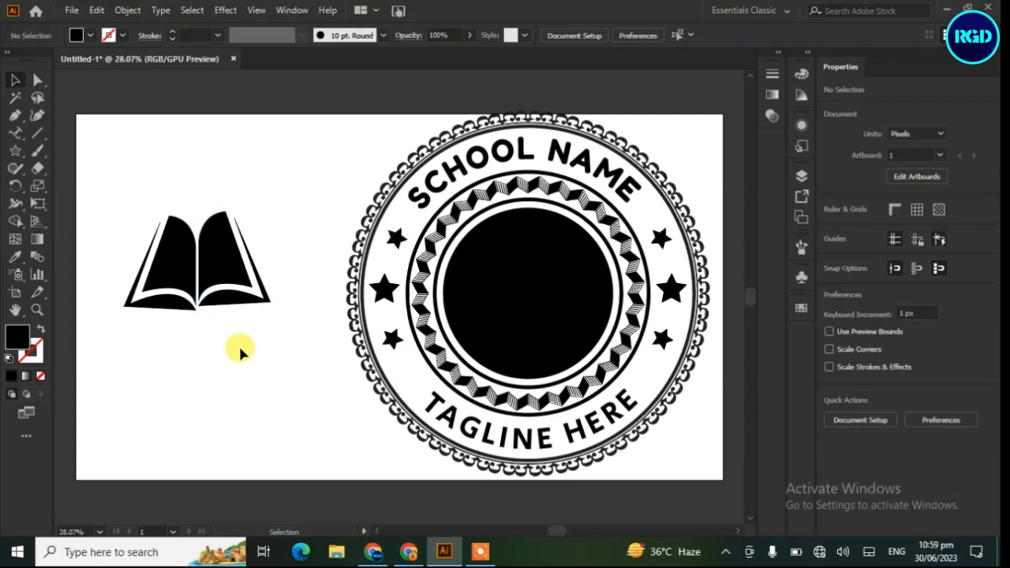
Squash the open book vertically to about 128 px high, keeping its width, and deselect it
click(142, 270)
drag(194, 209, 192, 259)
drag(197, 310, 194, 300)
click(198, 339)
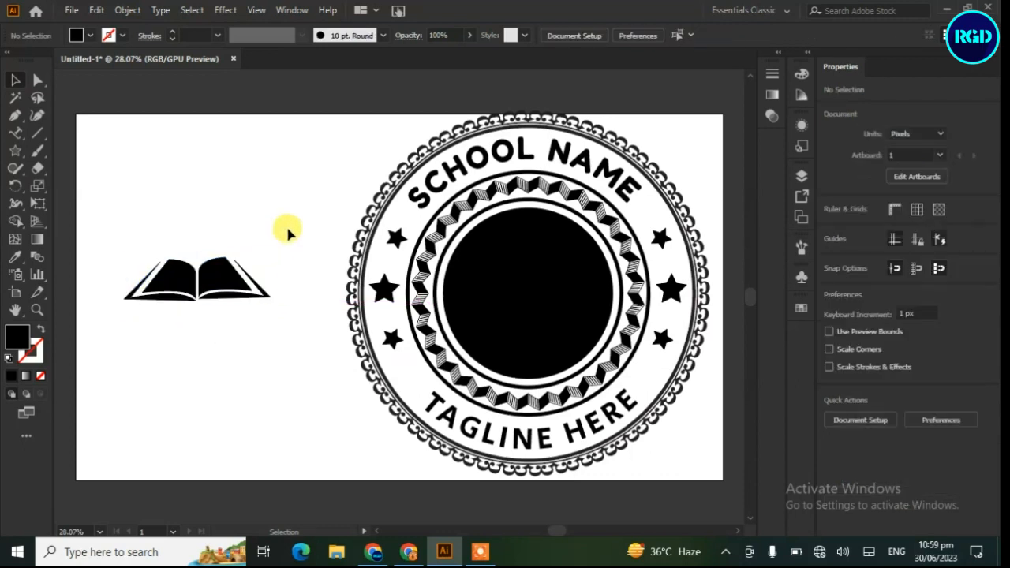
click(114, 342)
click(244, 351)
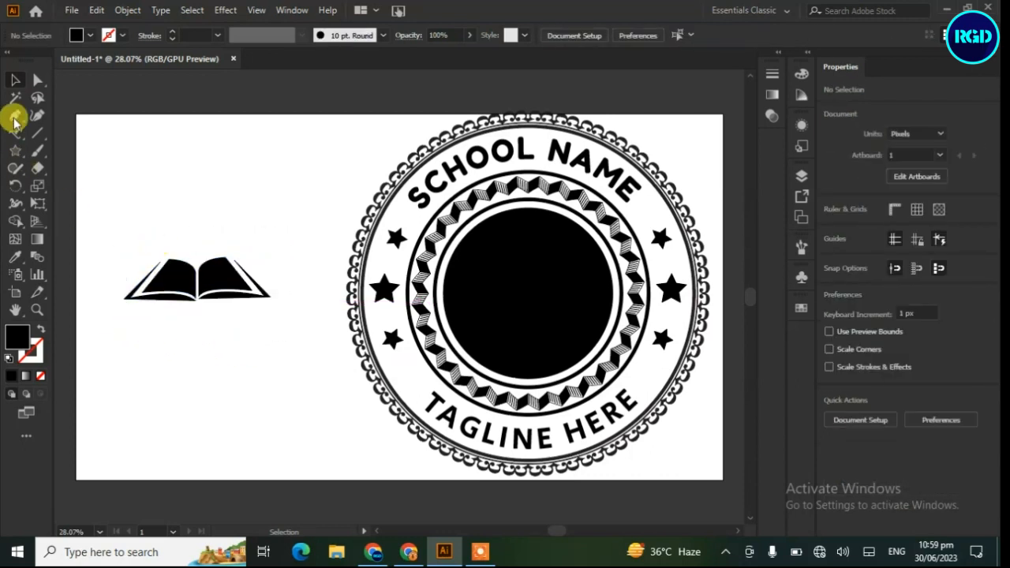
Draw a rectangle, reshape it into a slim pen with a tapered lower point, and place it centred above the book
drag(15, 150, 55, 150)
mouse_move(166, 147)
mouse_down()
mouse_move(181, 162)
mouse_move(196, 158)
mouse_move(196, 176)
mouse_move(198, 158)
mouse_move(197, 247)
mouse_up()
click(38, 80)
click(21, 86)
drag(260, 186, 196, 203)
click(84, 231)
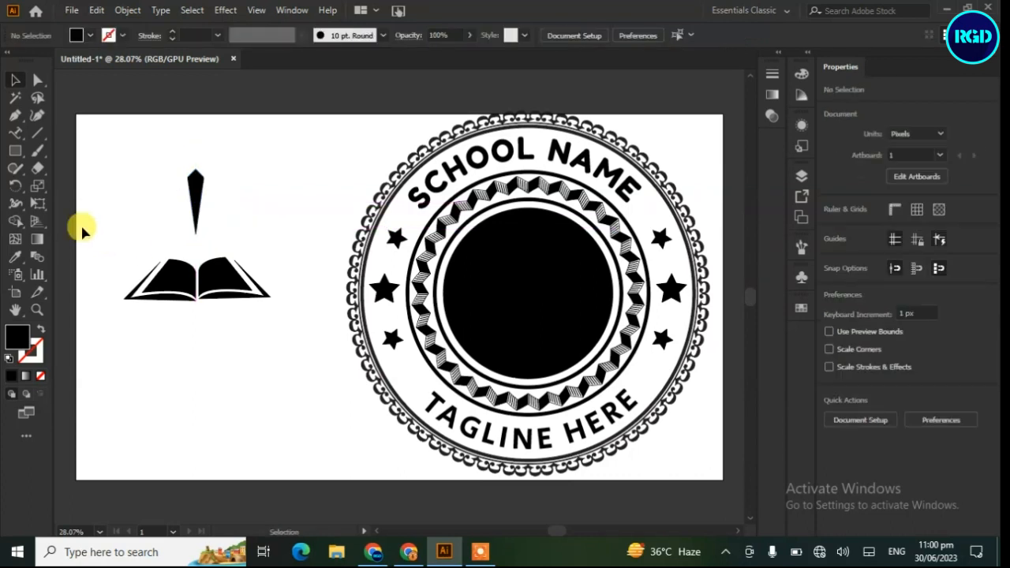
Draw a small solid black circle between the pen's tip and the book's top centre
drag(16, 155, 49, 188)
drag(158, 236, 195, 253)
click(15, 81)
Group the shapes of the open book
drag(293, 281, 143, 332)
right_click(205, 295)
click(224, 321)
click(222, 336)
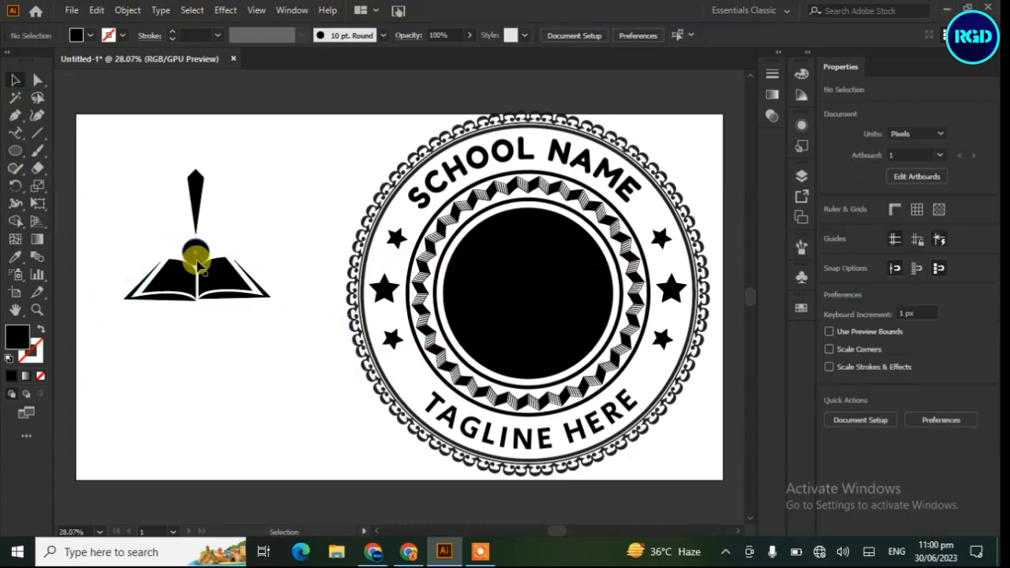
Offset the path of the book group by 17 px with miter joins and a miter limit of 4
click(161, 286)
click(856, 414)
click(637, 316)
scroll(696, 239, up, 20)
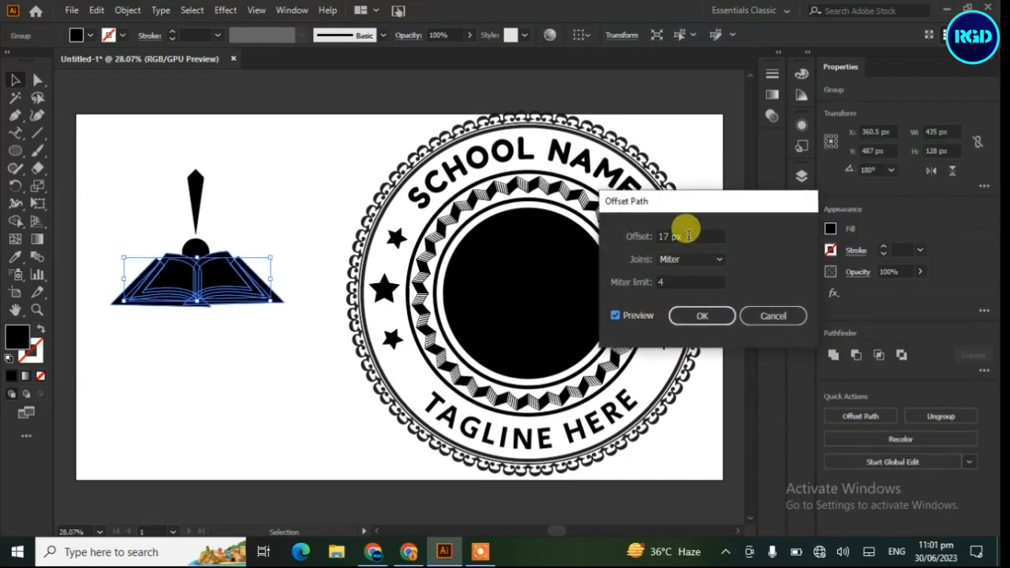
click(702, 316)
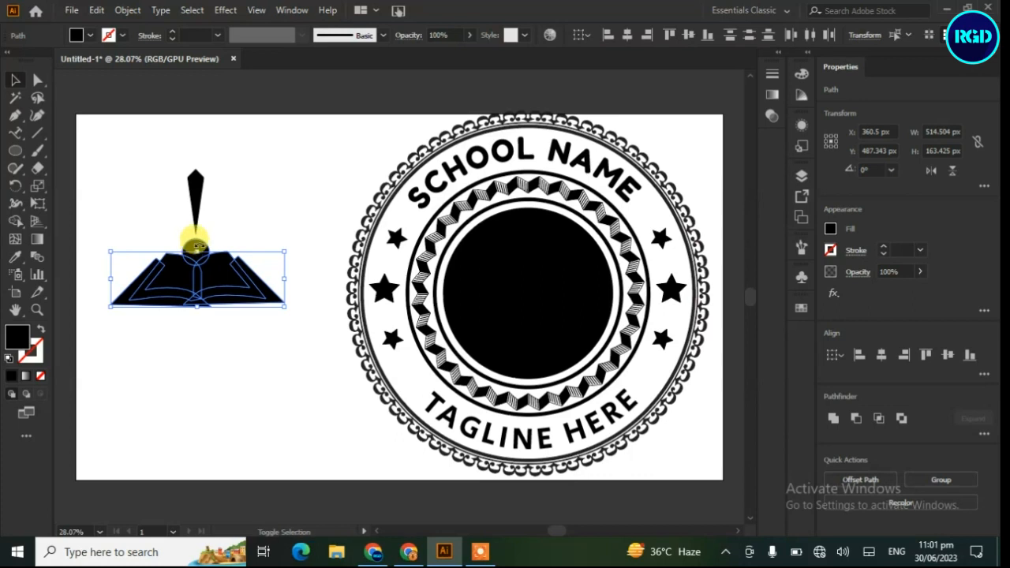
Use the Shape Builder to remove the offset outline around the book and trim the overlapped part of the small circle
shift+click(194, 244)
key(ctrl+plus)
key(ctrl+plus)
key(ctrl+plus)
key(ctrl+plus)
key(ctrl+plus)
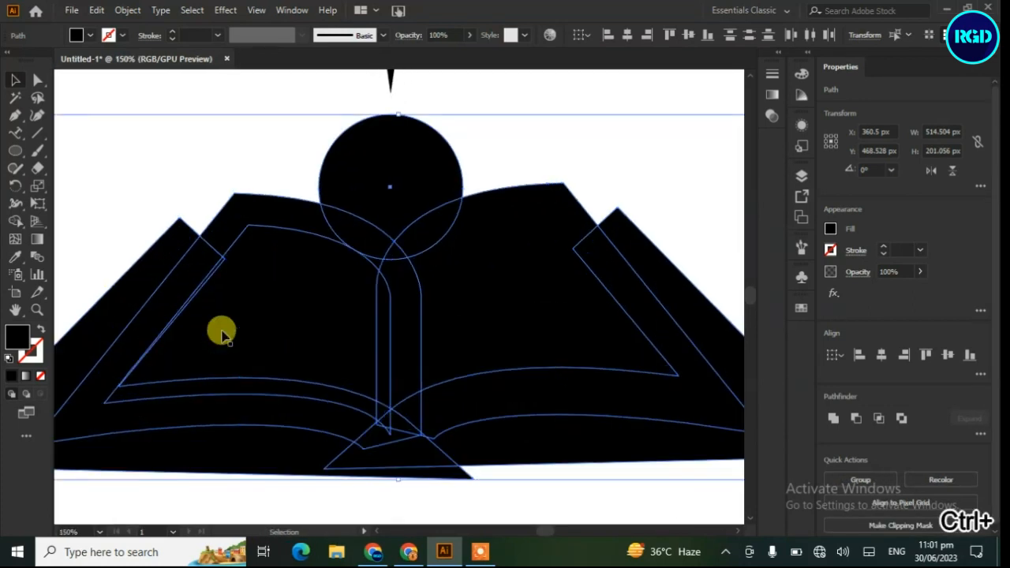
key(shift+m)
mouse_move(162, 337)
mouse_down()
mouse_move(511, 358)
mouse_move(699, 325)
mouse_move(359, 448)
mouse_move(457, 403)
mouse_move(414, 462)
mouse_move(426, 411)
mouse_move(405, 242)
mouse_move(403, 260)
mouse_move(345, 282)
mouse_move(216, 282)
mouse_move(150, 268)
mouse_move(301, 430)
mouse_move(359, 418)
mouse_up()
key(ctrl+z)
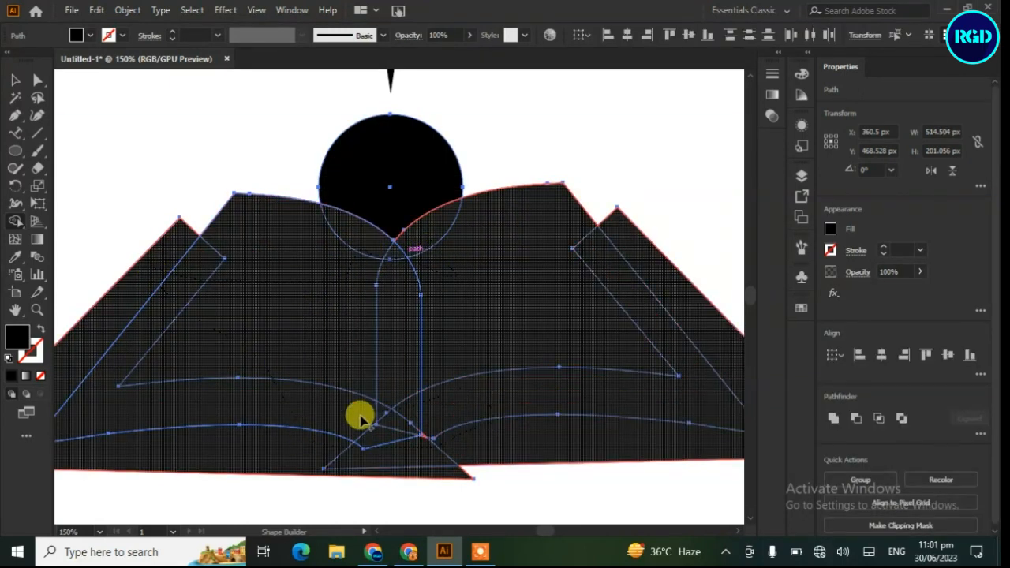
drag(426, 389, 422, 387)
click(15, 80)
click(234, 178)
key(ctrl+0)
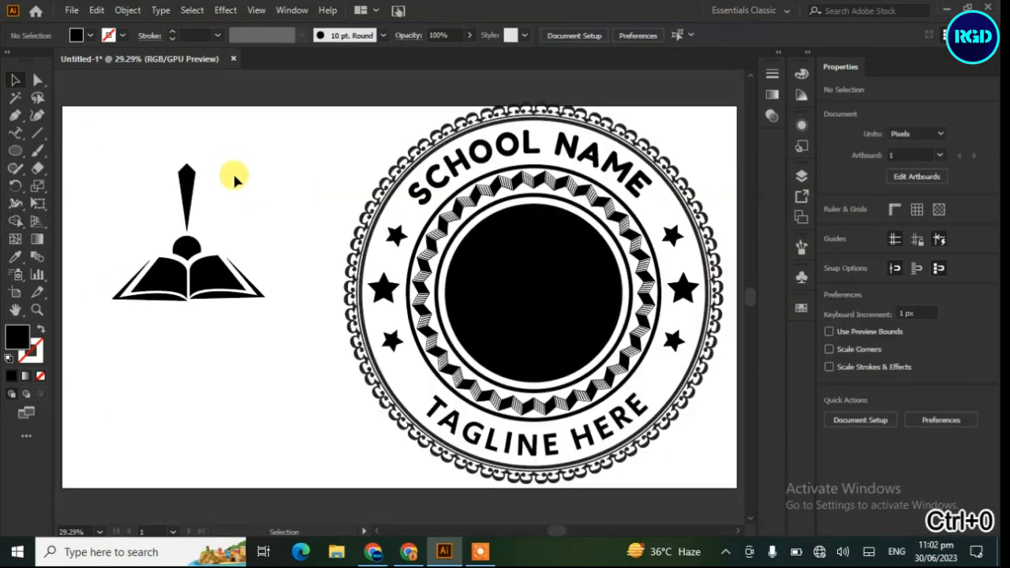
Rotate copies of the pen around the small circle's centre to fan four evenly spaced rays to its right
click(186, 175)
key(r)
drag(186, 171, 214, 162)
key(ctrl+d)
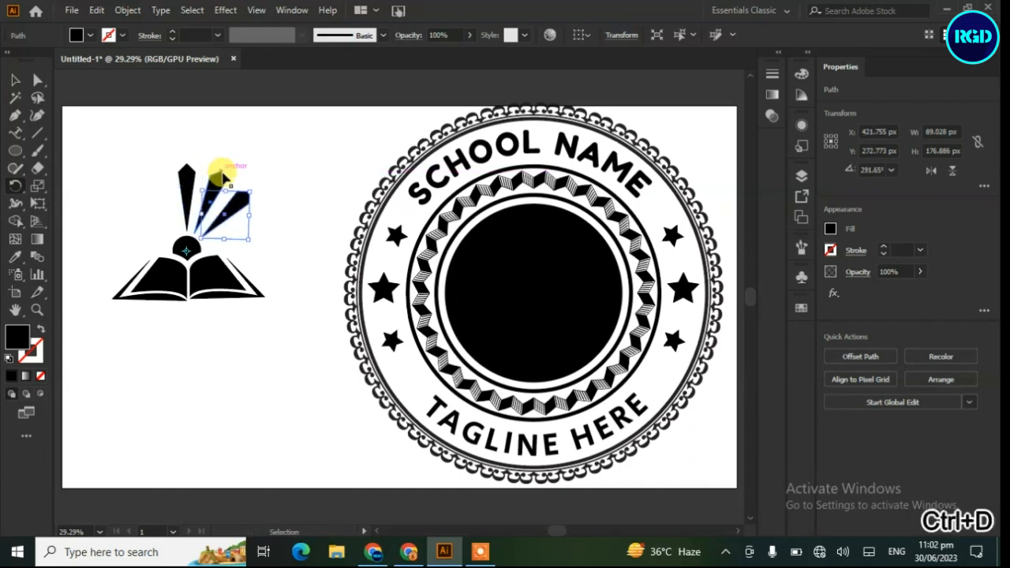
key(ctrl+d)
key(ctrl+d)
Rotate further pen copies around the same centre to fan four matching rays to the pen's left
drag(267, 254, 118, 187)
key(ctrl+d)
key(ctrl+d)
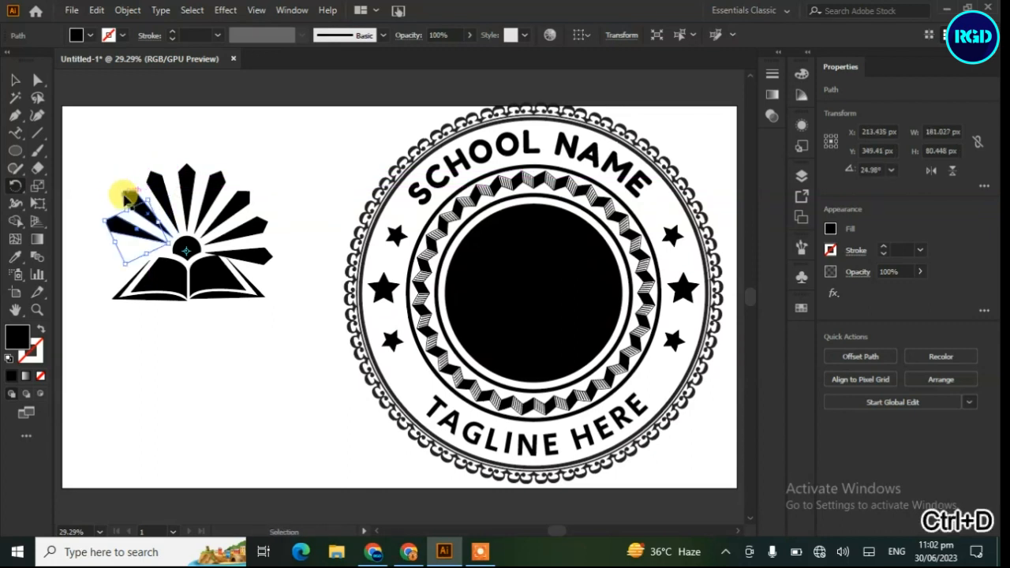
key(v)
click(306, 175)
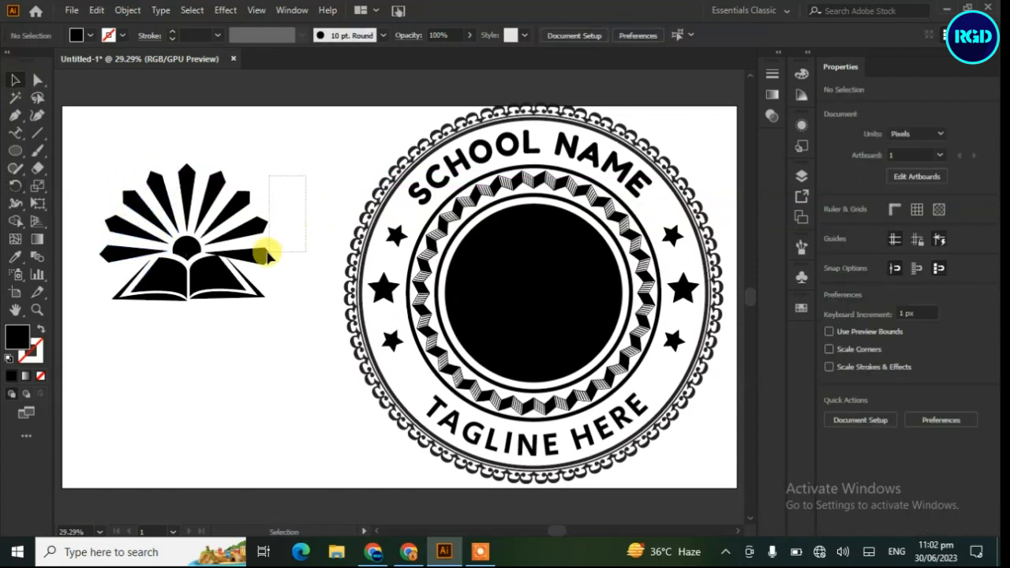
Select the eight copied rays, leaving out the upright pen, and rotate them slightly counterclockwise together
drag(116, 239, 95, 252)
click(313, 265)
click(257, 257)
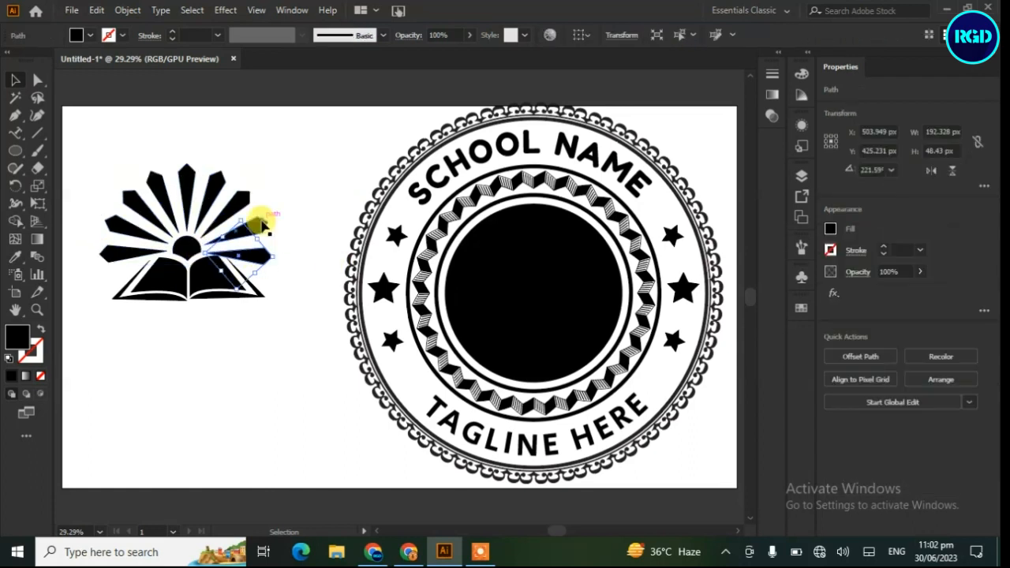
shift+click(262, 224)
shift+click(240, 202)
shift+click(215, 188)
shift+click(164, 195)
shift+click(140, 207)
shift+click(134, 229)
shift+click(122, 254)
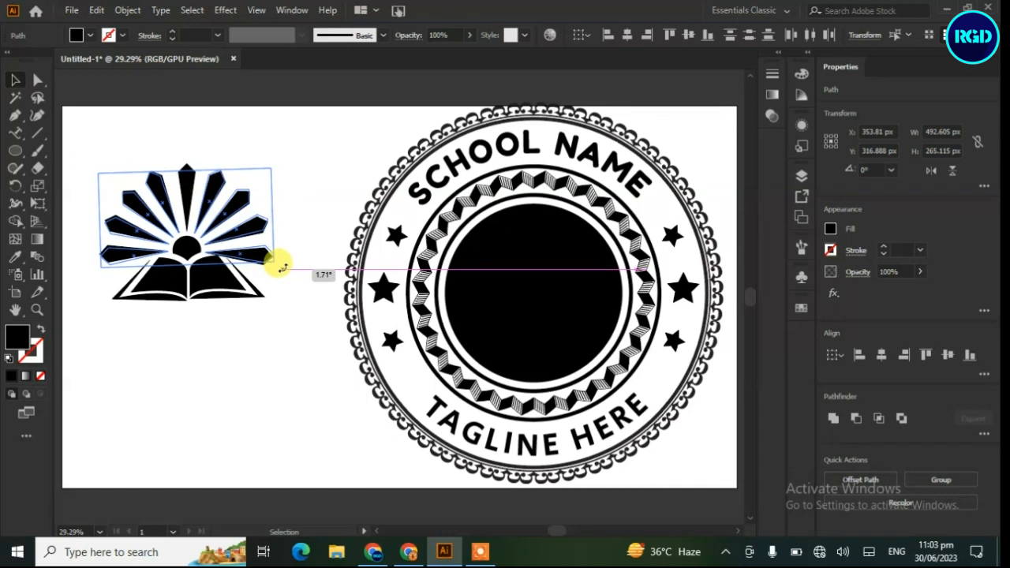
drag(281, 268, 277, 264)
click(289, 289)
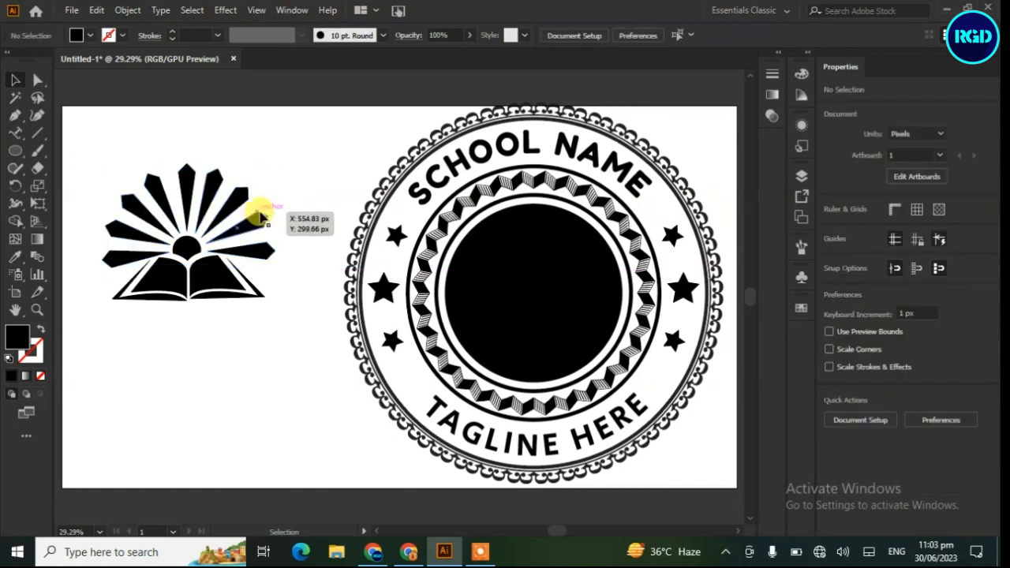
Unite the rays, trimmed circle and book into one emblem and place it over the black centre, scaled to about 428 px wide
drag(298, 199, 101, 365)
click(830, 426)
drag(290, 169, 99, 342)
drag(197, 291, 491, 301)
drag(525, 341, 526, 340)
mouse_move(623, 359)
mouse_down()
mouse_move(620, 344)
mouse_move(609, 347)
mouse_up()
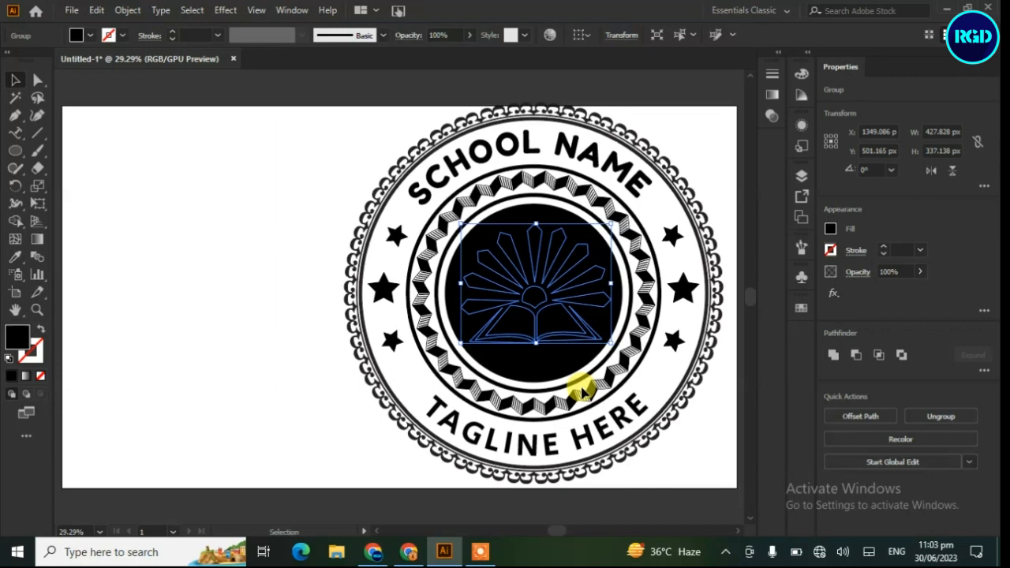
Align the emblem and the circular badge to a common horizontal centre
shift+click(532, 355)
click(881, 385)
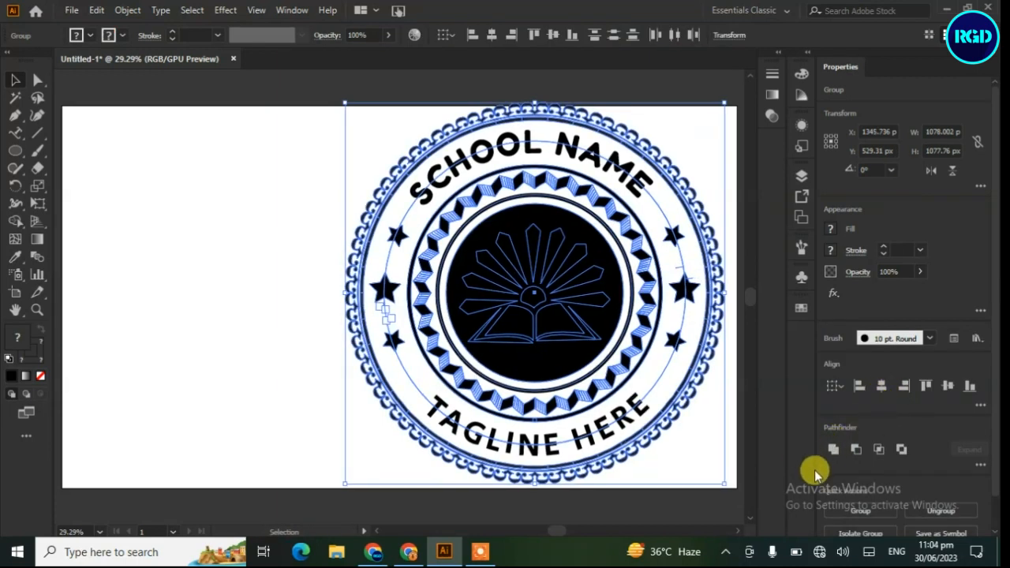
click(225, 298)
click(461, 299)
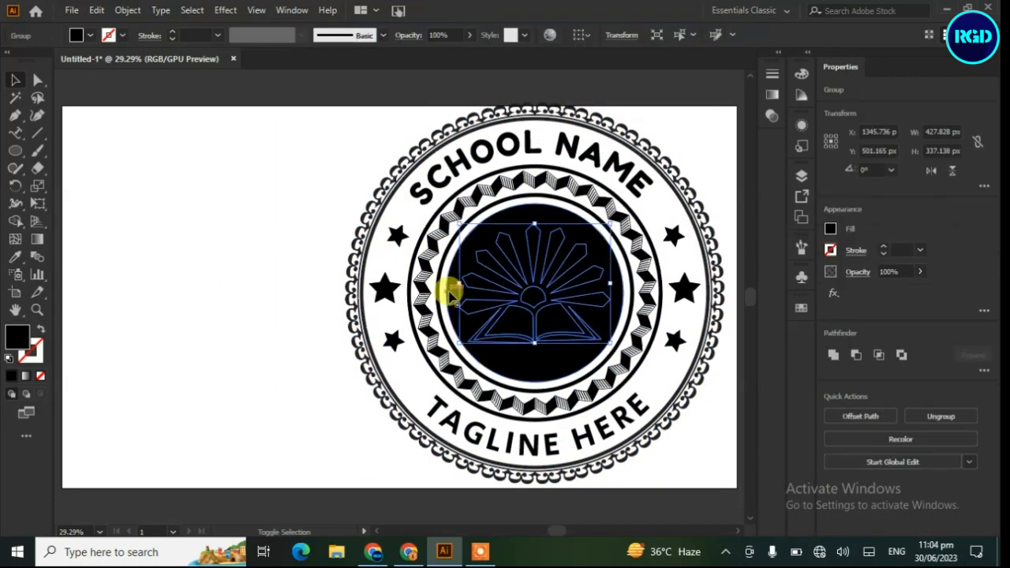
shift+click(450, 296)
click(320, 311)
Ungroup the badge and subtract the emblem from the black centre circle with Minus Front
click(469, 296)
right_click(469, 293)
click(517, 158)
click(179, 316)
click(532, 300)
shift+click(533, 306)
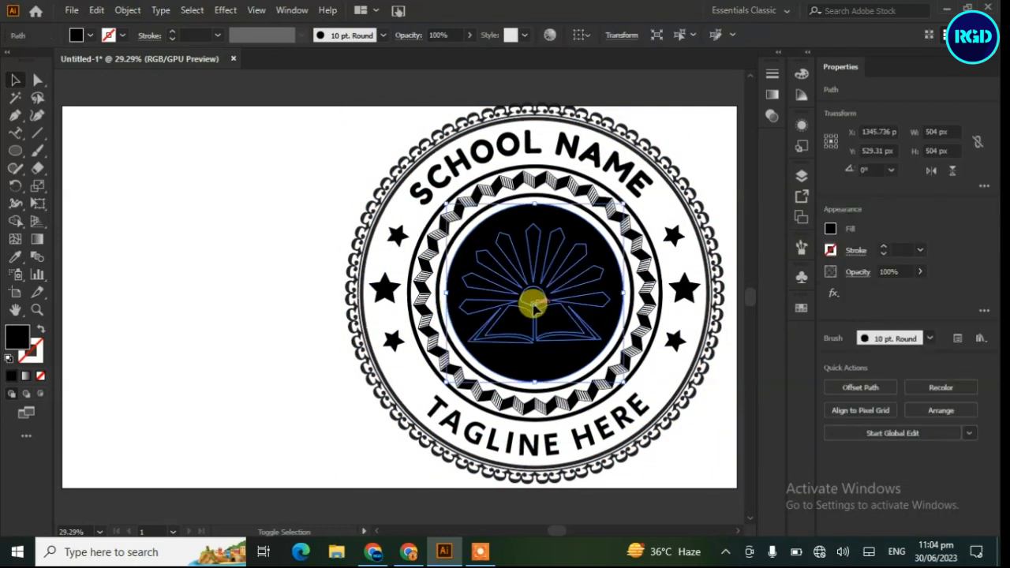
click(863, 450)
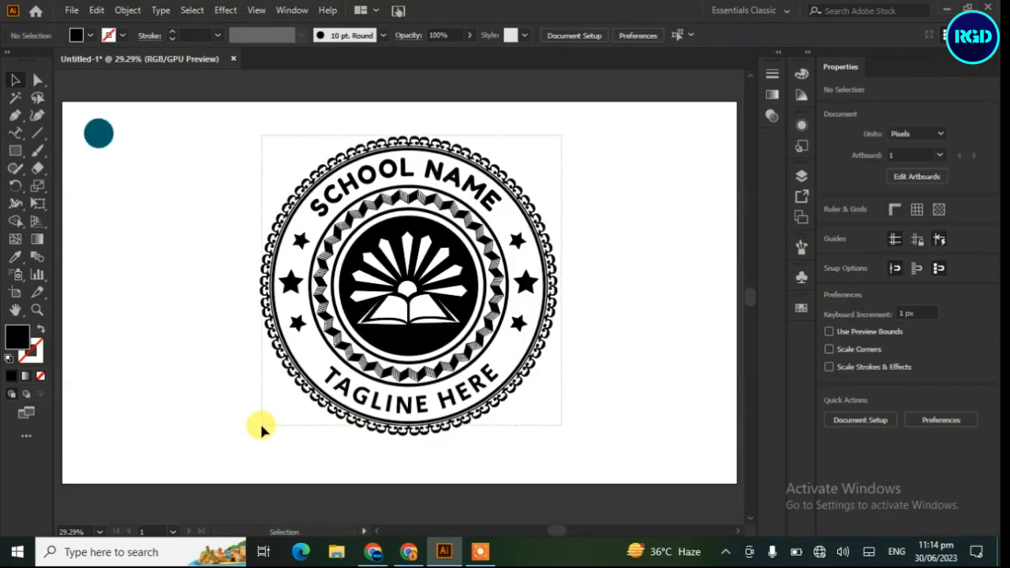
Recolour the entire logo with the dark teal sampled from the small colour circle using the Eyedropper
click(263, 426)
click(15, 256)
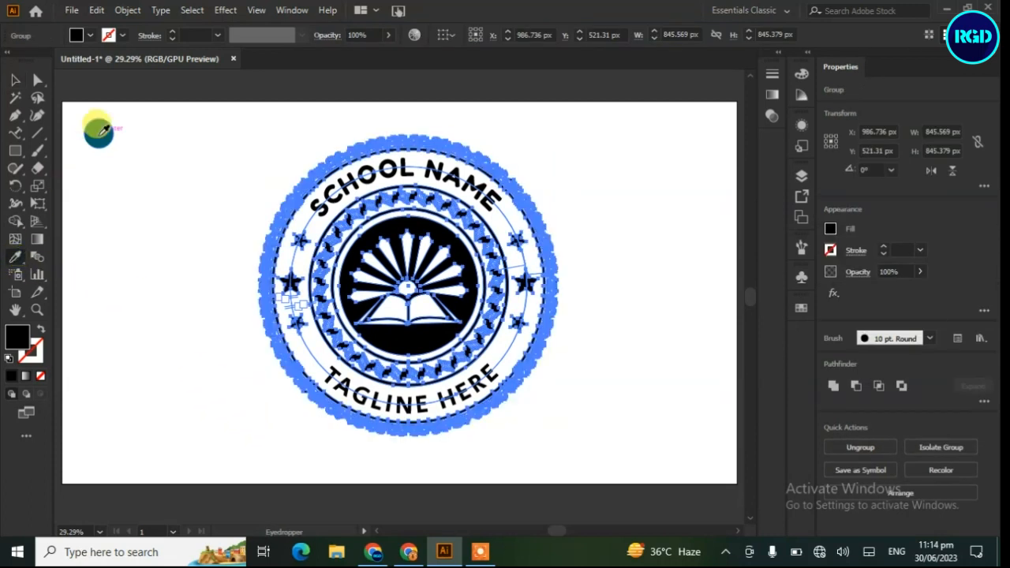
click(101, 131)
click(15, 80)
click(95, 234)
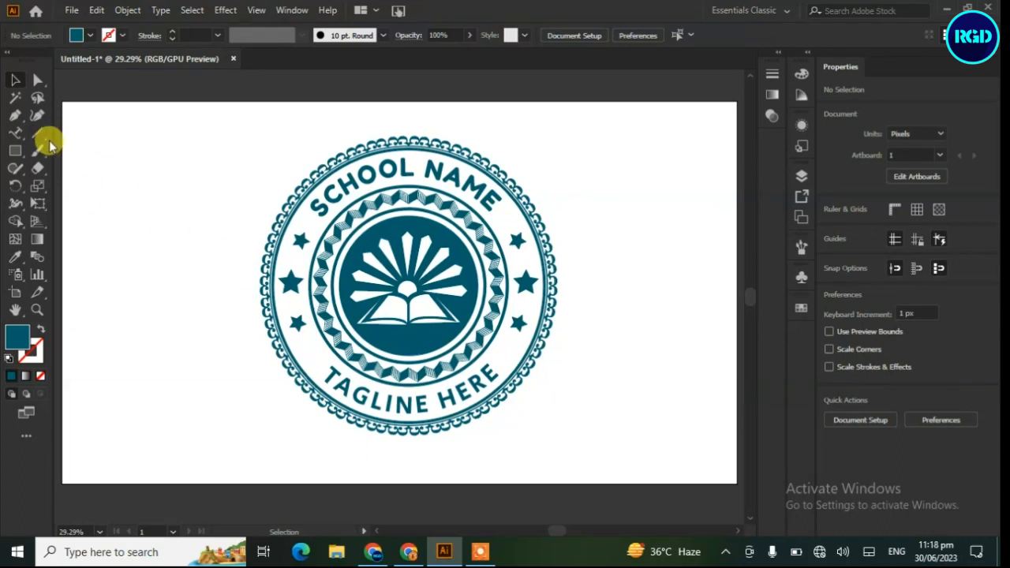
Draw a circle about 888 px across from the logo's centre and swap its fill and stroke to leave a teal outline
drag(18, 158, 49, 184)
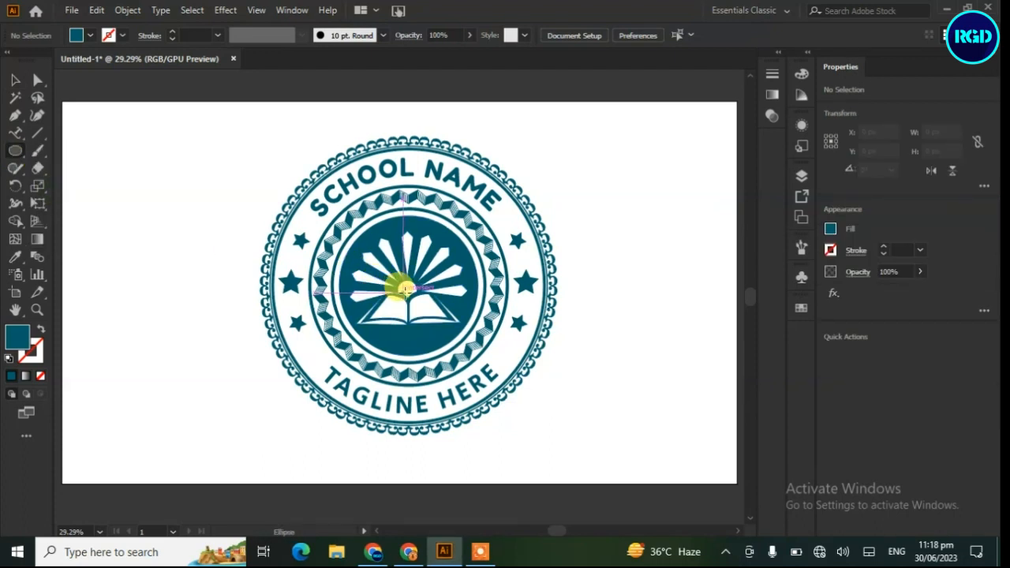
mouse_move(402, 288)
mouse_down()
mouse_move(428, 331)
mouse_move(513, 327)
mouse_move(560, 416)
mouse_up()
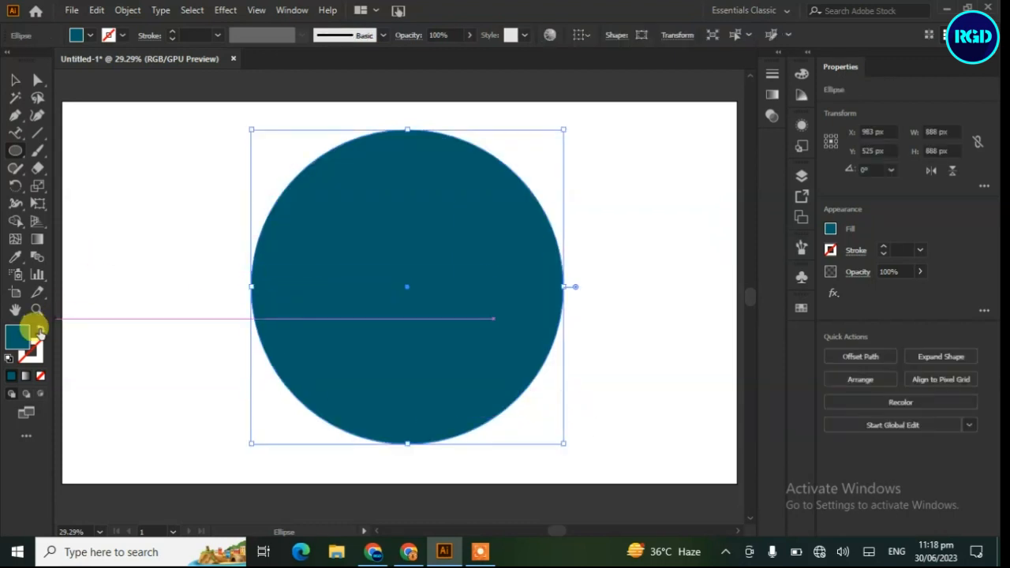
click(39, 330)
Offset the circle outward with preview and miter joins, making a concentric outer circle 1052 px in diameter
click(860, 357)
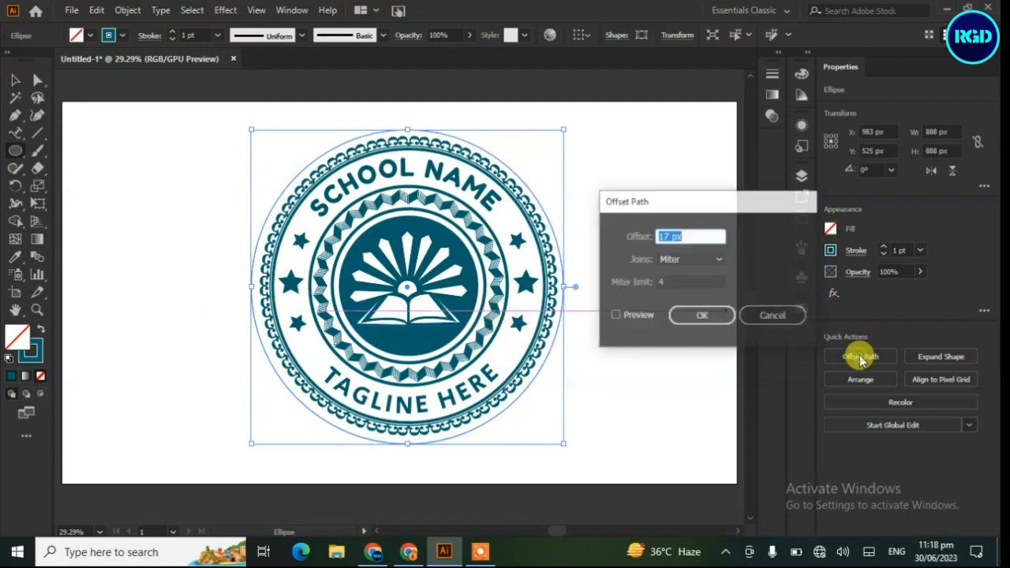
click(645, 315)
scroll(707, 236, up, 15)
scroll(706, 235, up, 20)
scroll(703, 234, up, 1)
scroll(703, 232, up, 2)
click(701, 315)
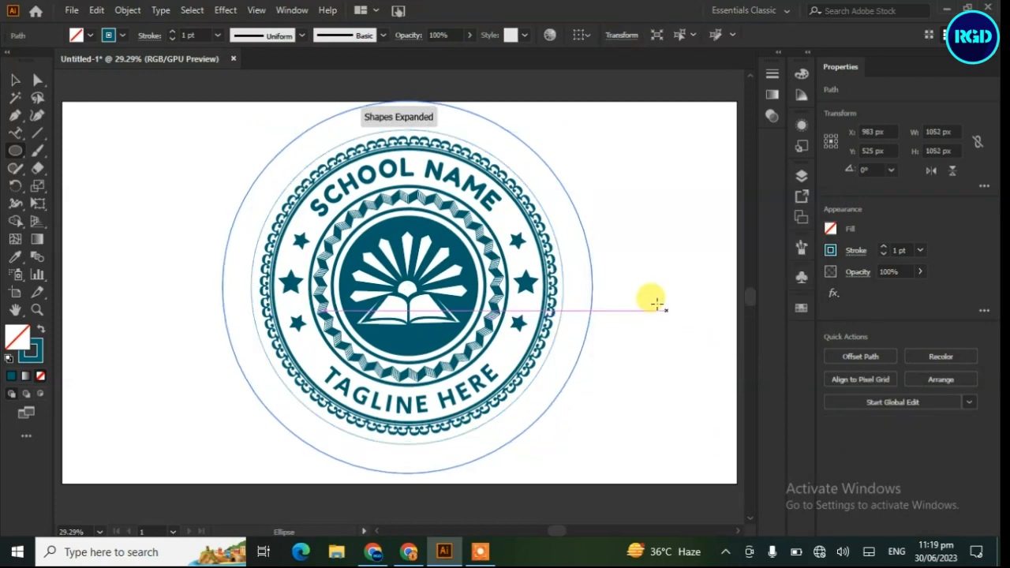
click(16, 81)
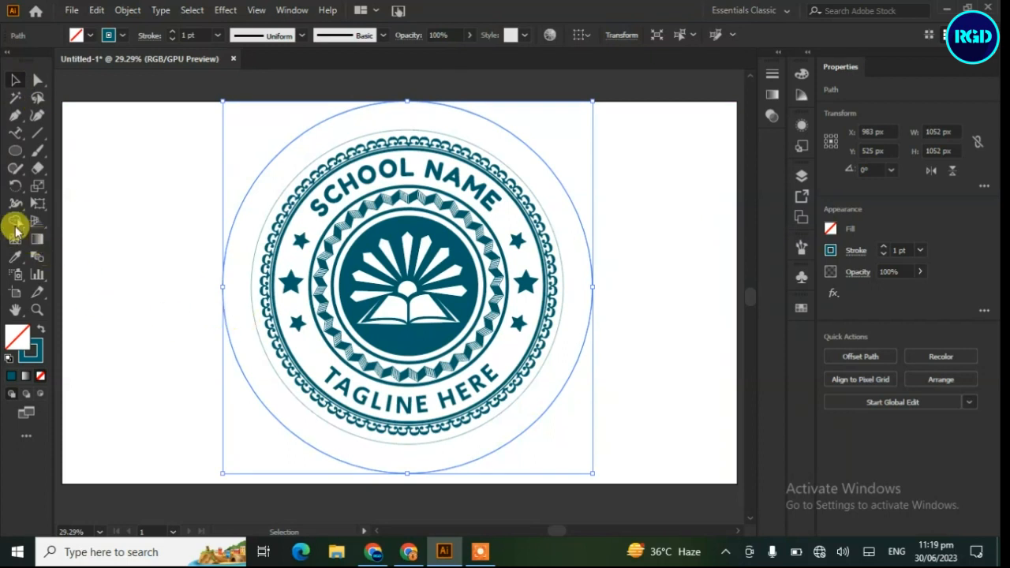
Draw an upright rectangle about 83 by 473 px downward from between the two circles' left edges
click(15, 150)
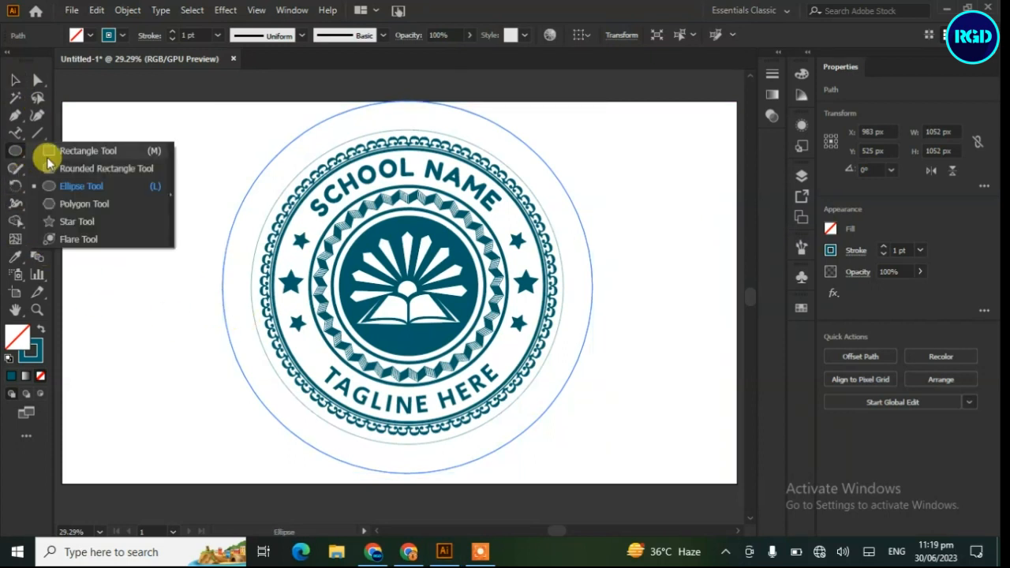
click(48, 157)
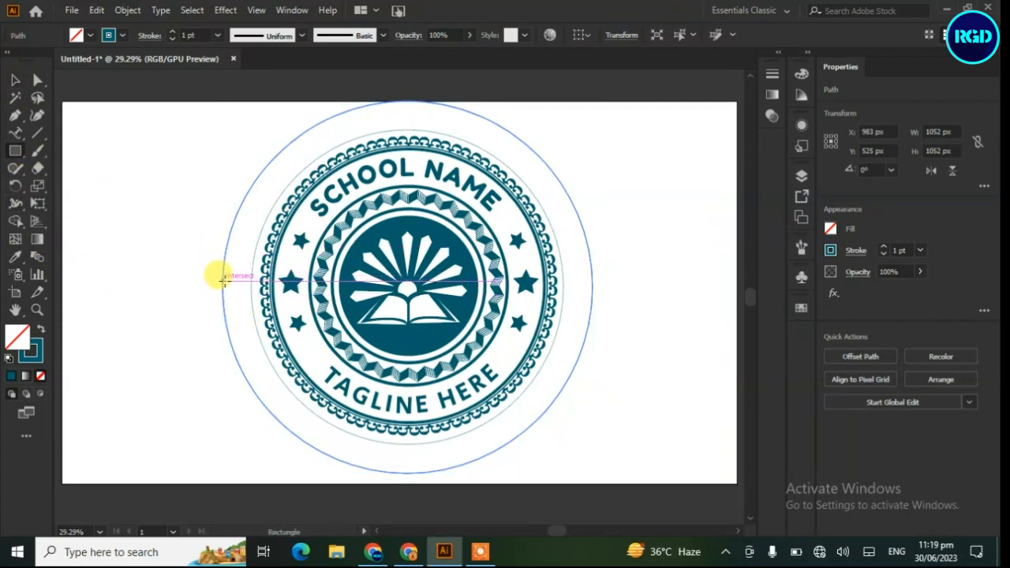
drag(222, 286, 249, 453)
Add an anchor point midway along the rectangle's lower edge and move it up to form a V-shaped ribbon notch
drag(13, 120, 49, 130)
click(236, 455)
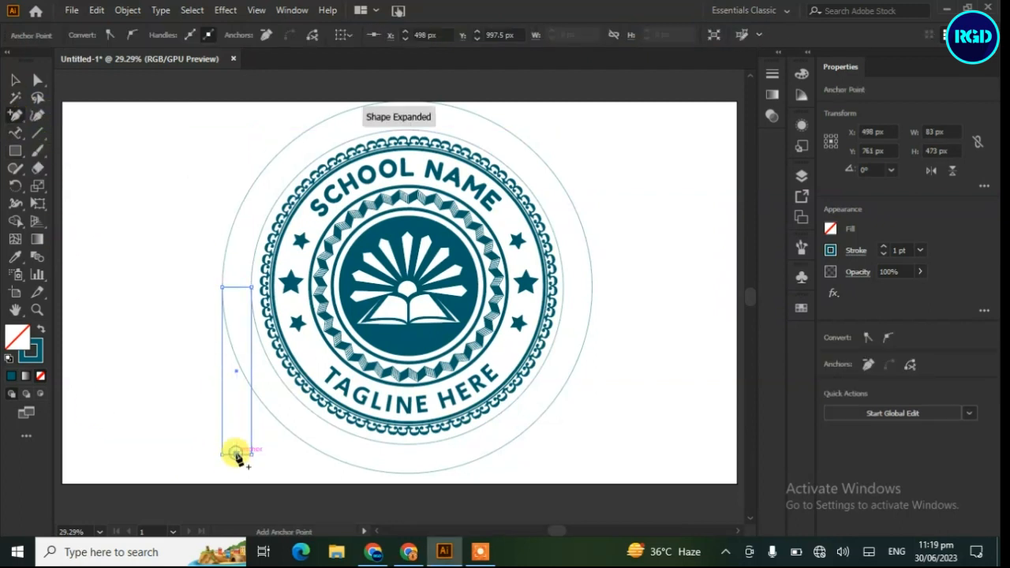
click(38, 79)
drag(235, 456, 236, 411)
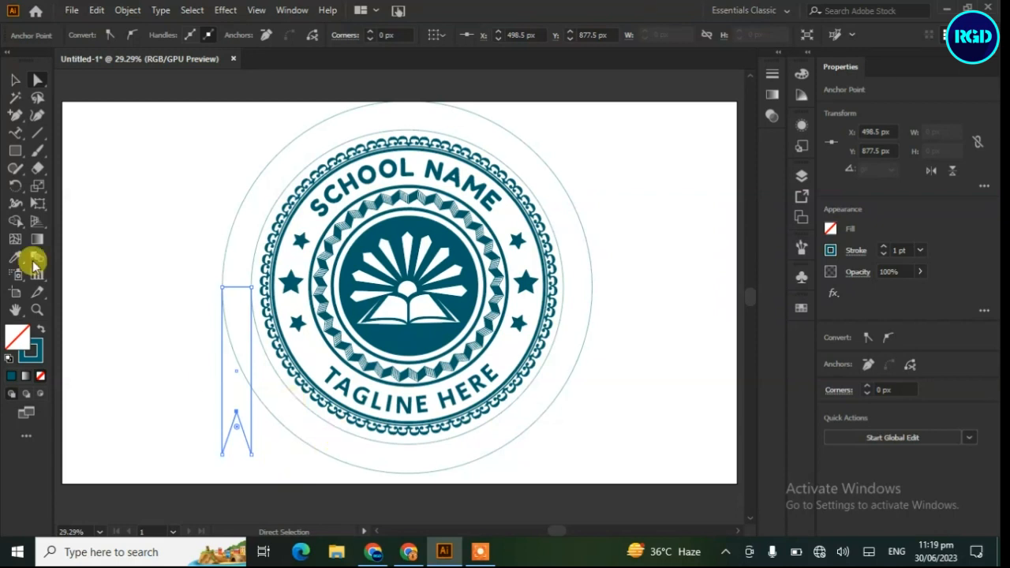
click(15, 80)
Duplicate the notched ribbon tail straight across to between the two circles' right edges
click(122, 303)
drag(221, 429, 563, 445)
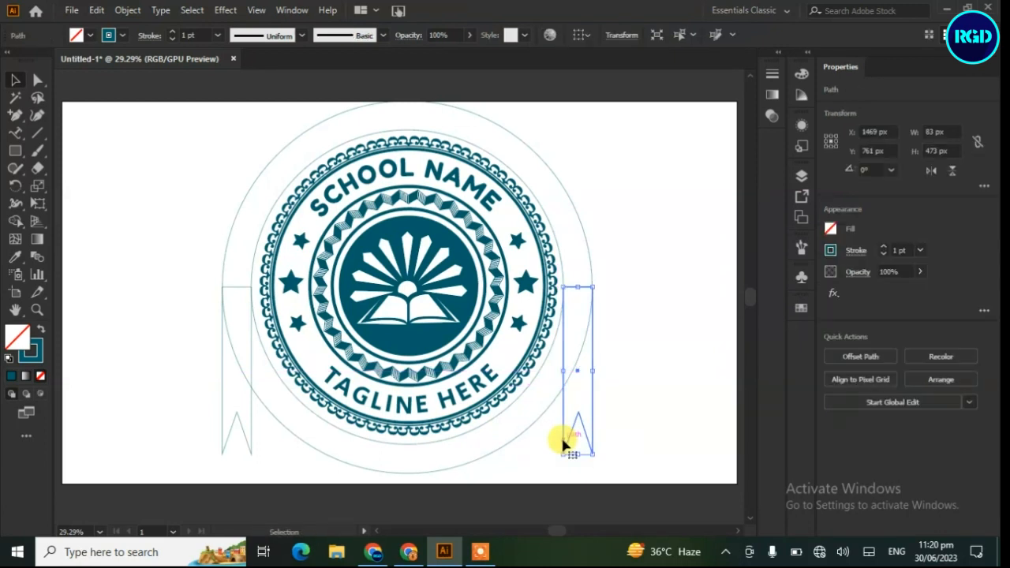
click(636, 346)
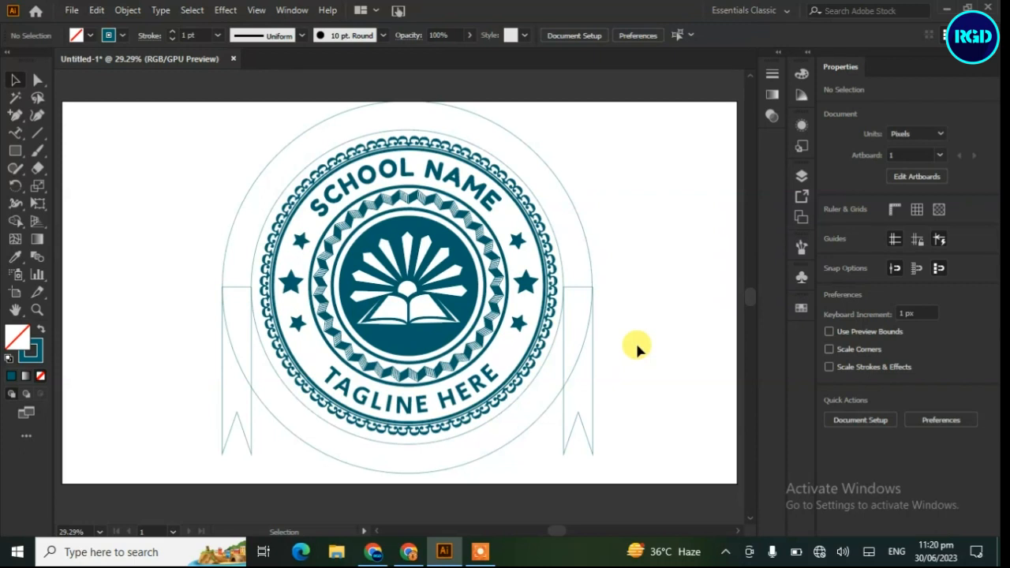
drag(164, 426, 163, 424)
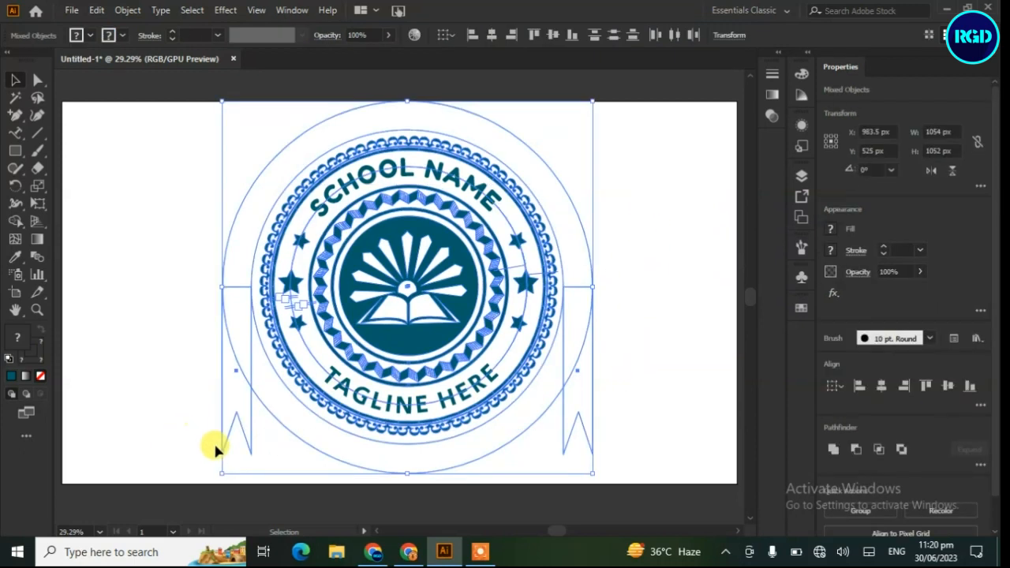
click(16, 223)
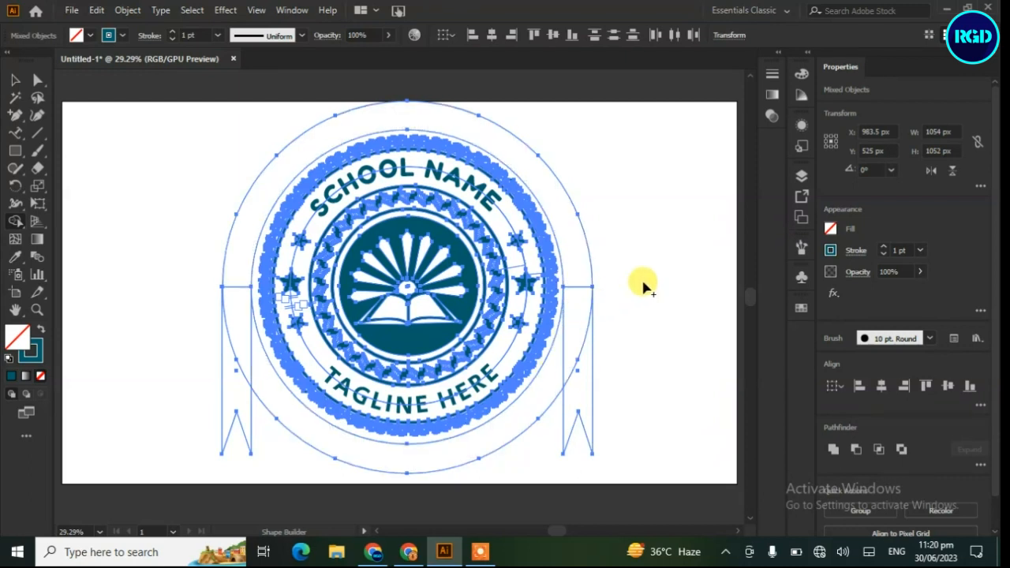
click(15, 116)
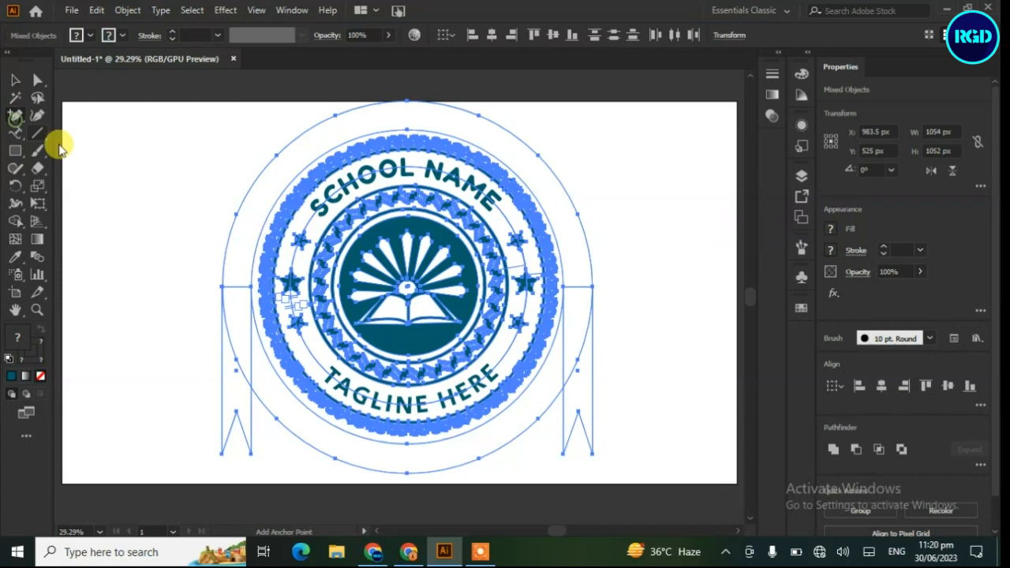
click(182, 293)
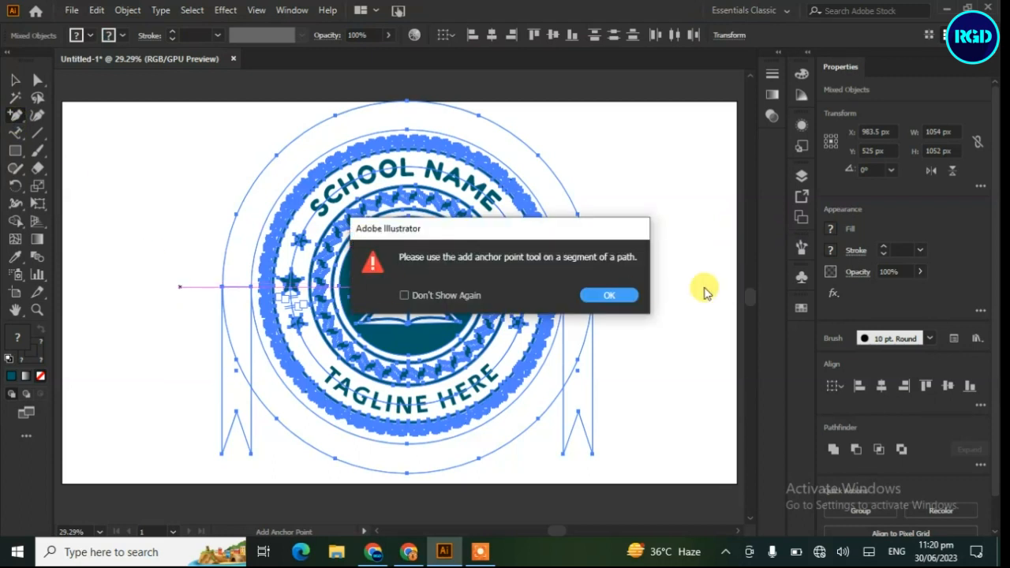
click(609, 295)
Draw a straight horizontal line about 1600 px long across the logo's centre with the Pen tool
drag(15, 115, 55, 113)
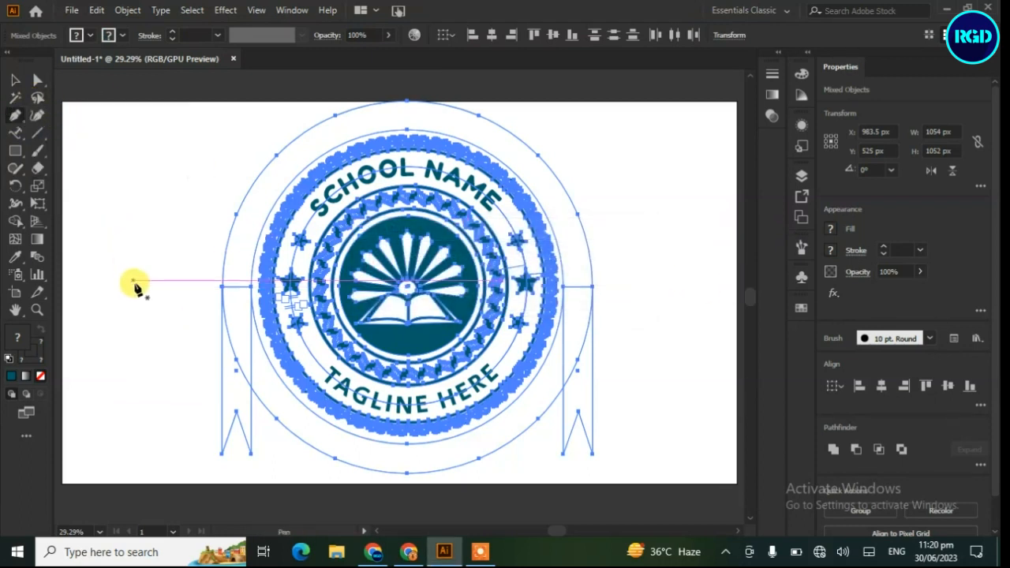
click(134, 286)
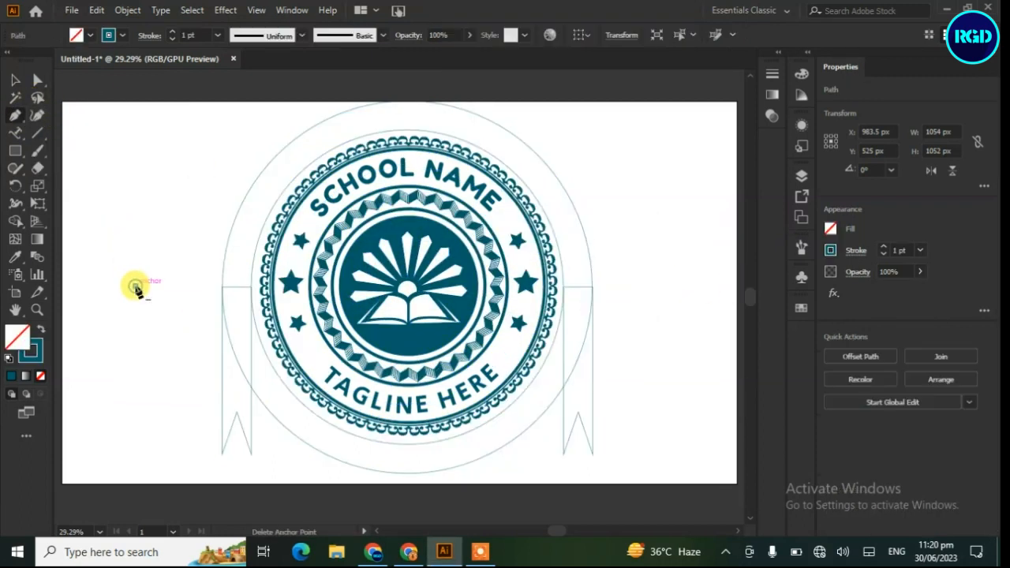
click(697, 286)
key(Escape)
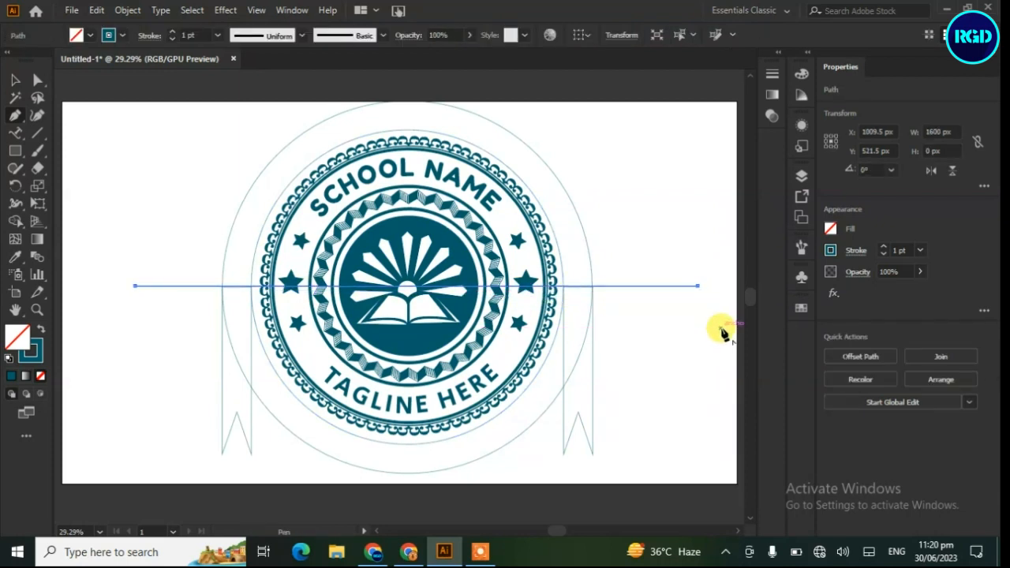
Select the whole artwork and remove the upper half of the ring between the two outer circles with the Shape Builder tool
click(16, 79)
drag(710, 227, 152, 467)
click(16, 221)
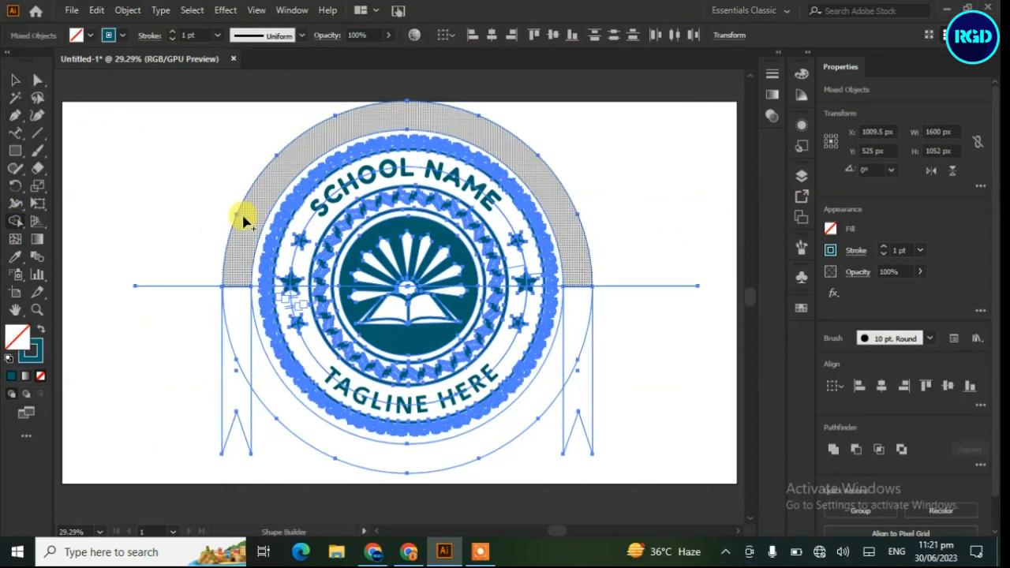
click(243, 220)
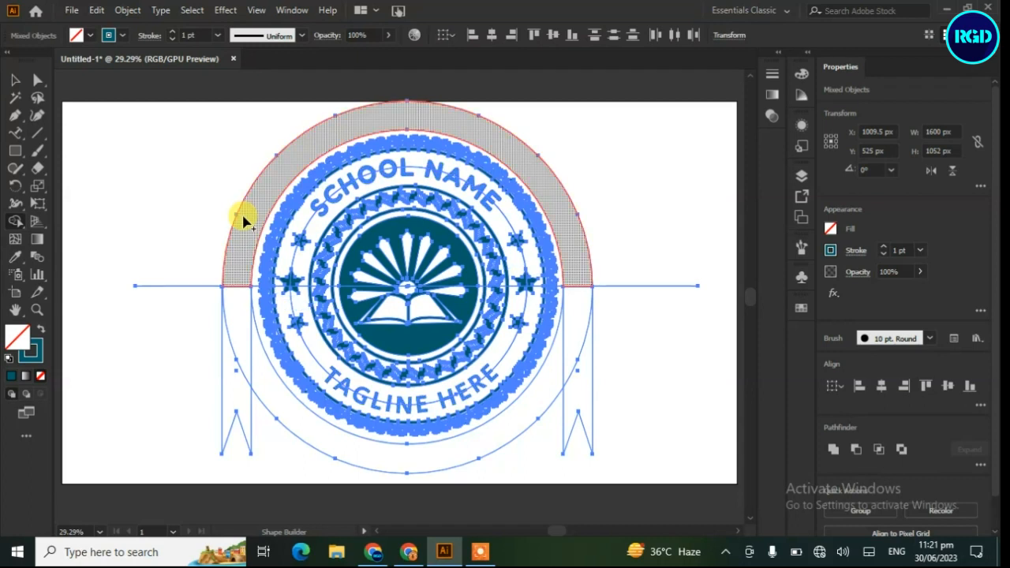
alt+click(243, 221)
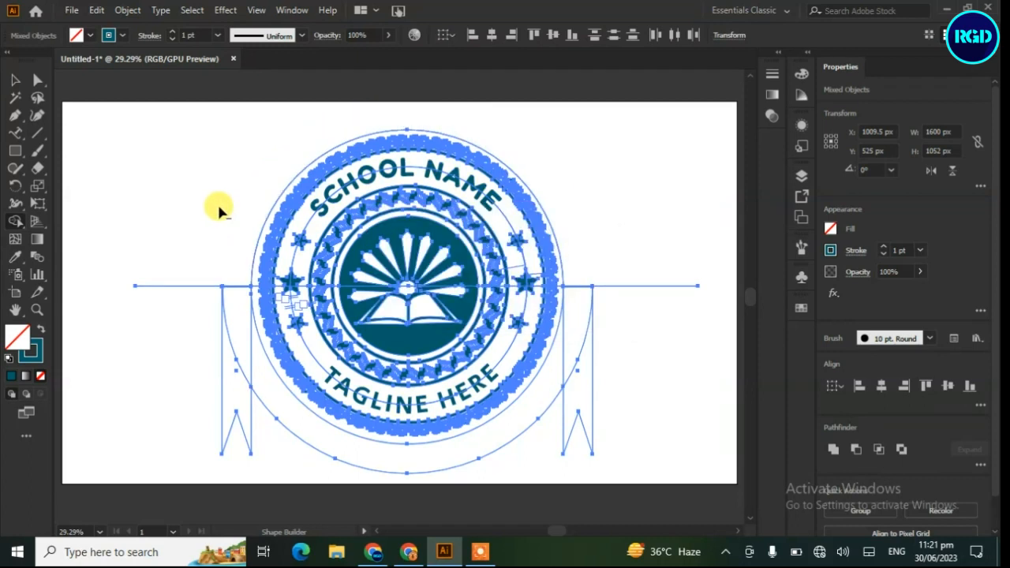
Delete the horizontal dividing line across the logo's centre
click(9, 87)
click(106, 213)
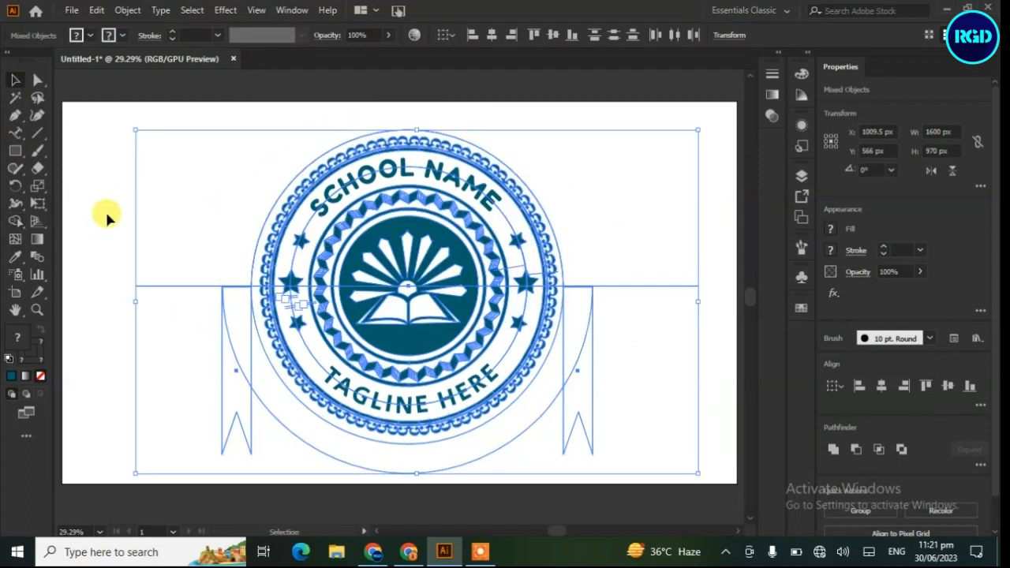
drag(153, 288, 132, 117)
key(Delete)
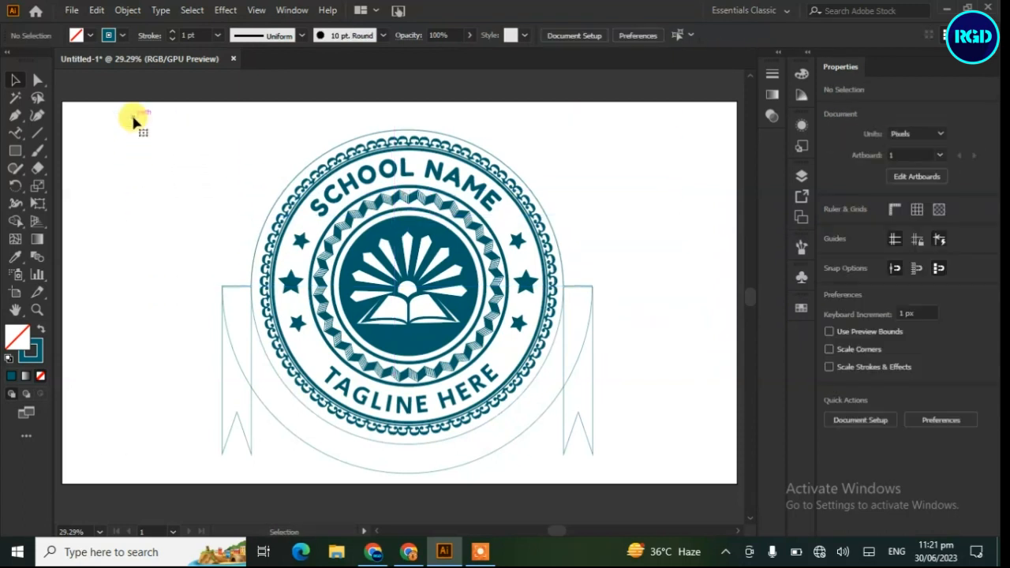
Fill the lower half-ring between the outer circle paths with solid teal using the Shape Builder tool
click(532, 429)
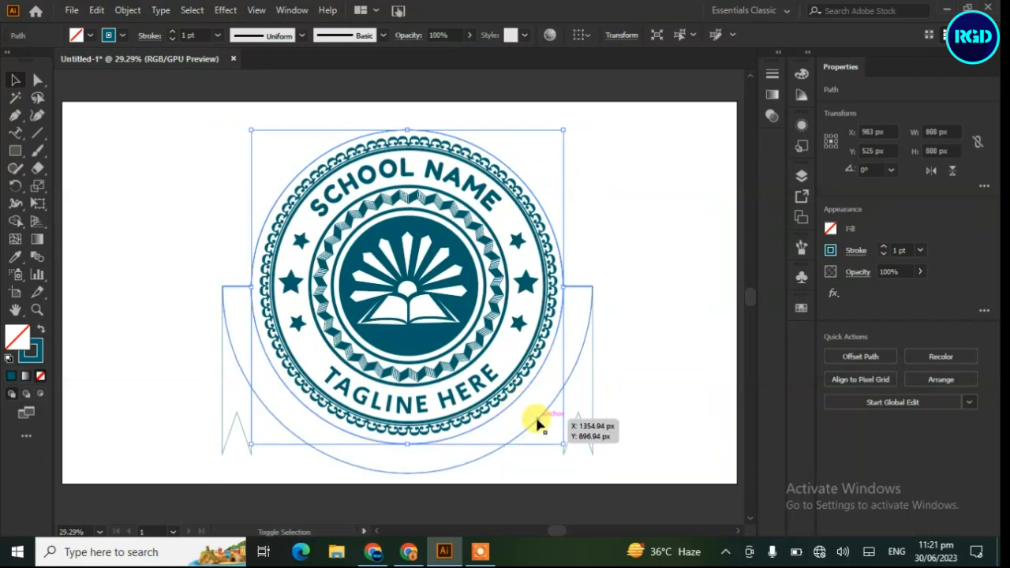
shift+click(437, 430)
click(15, 220)
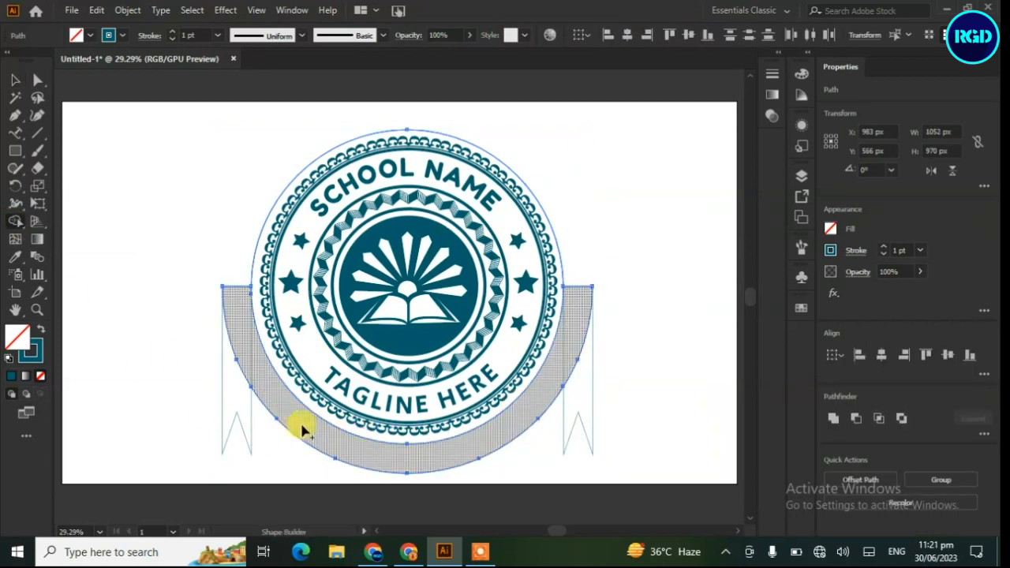
click(40, 330)
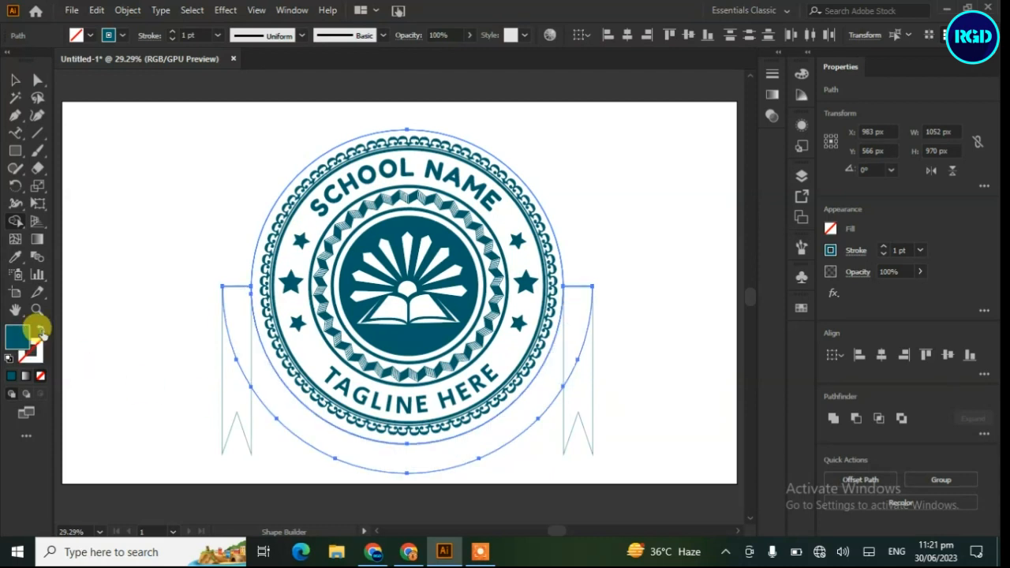
click(296, 430)
click(15, 80)
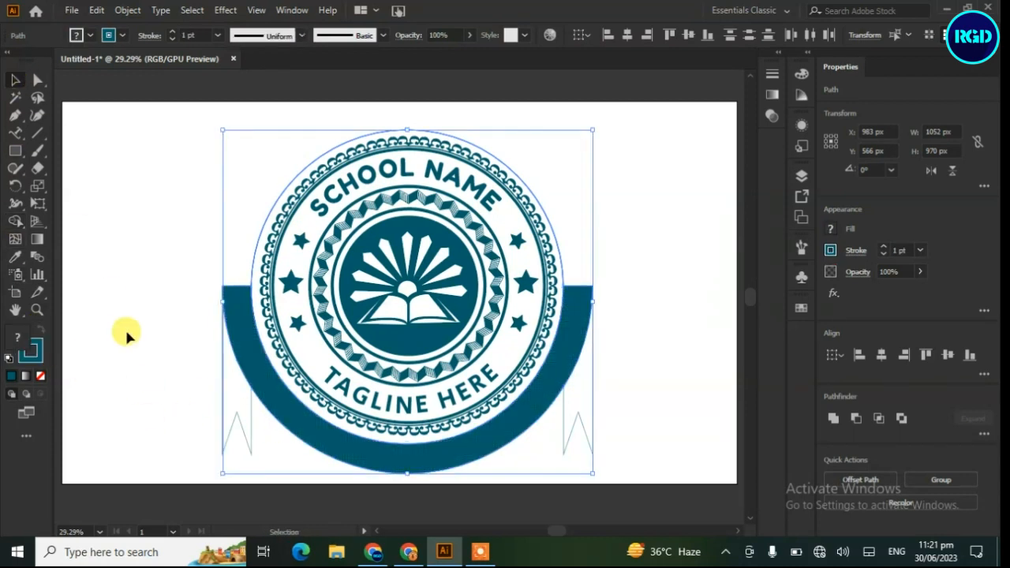
click(124, 328)
Swap fill and stroke on both notched ribbon tails to make them solid teal without an outline
click(251, 454)
click(41, 329)
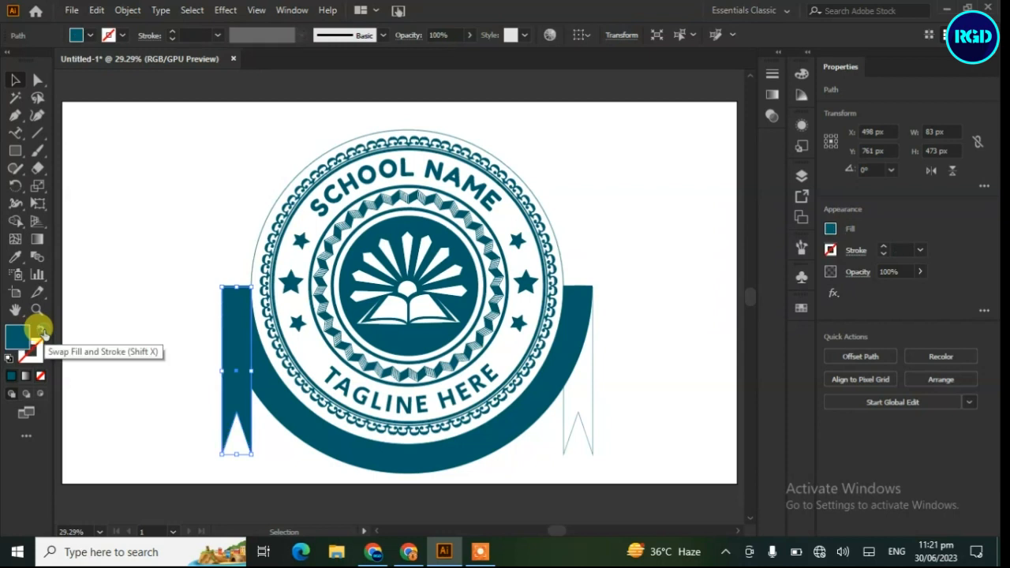
click(129, 410)
click(591, 443)
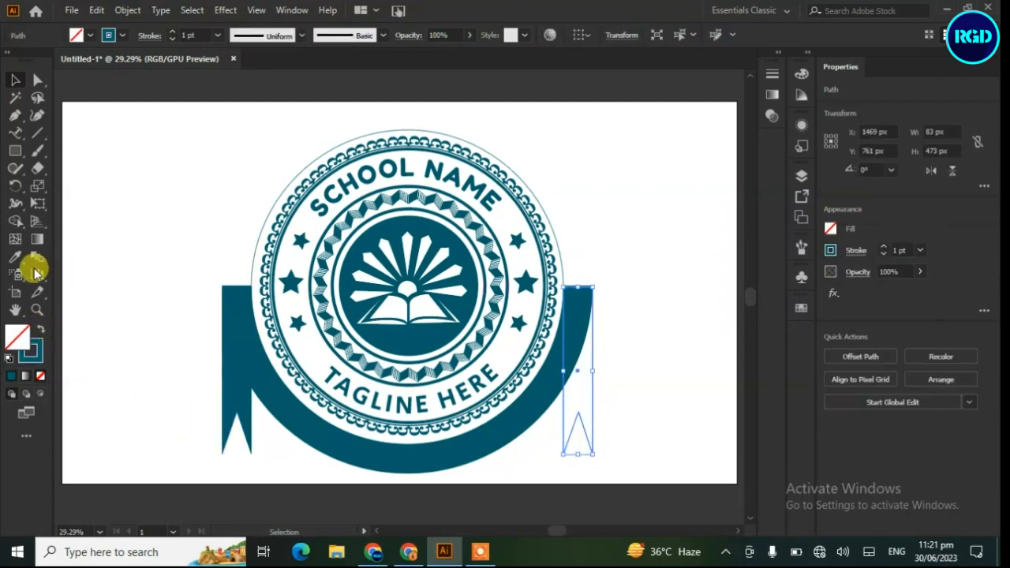
click(40, 330)
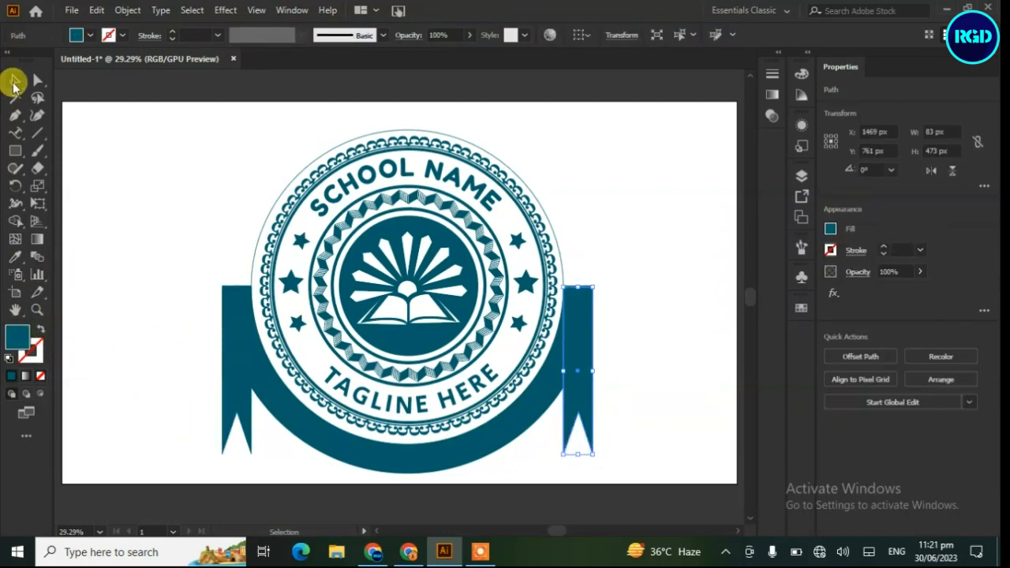
click(119, 297)
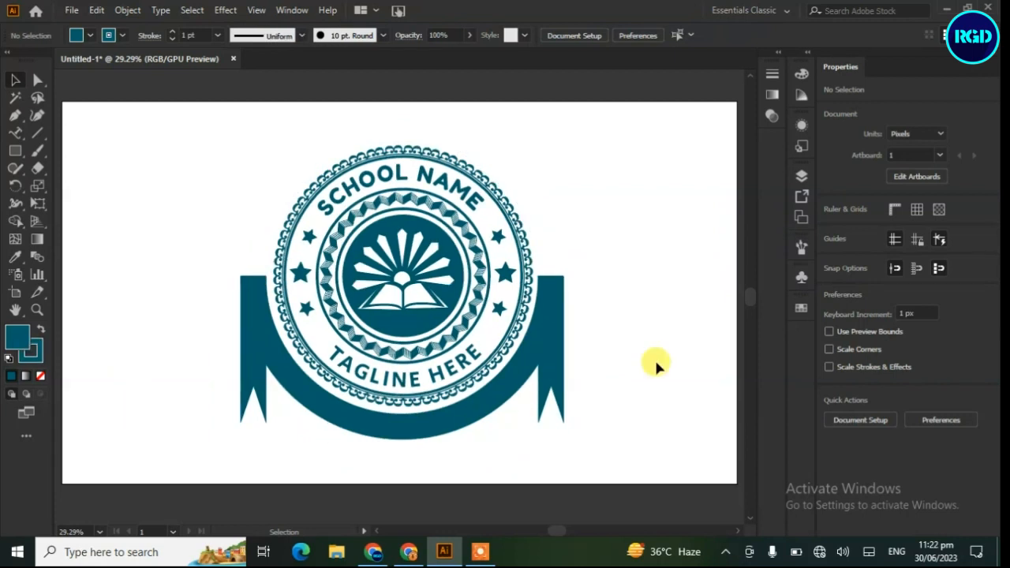